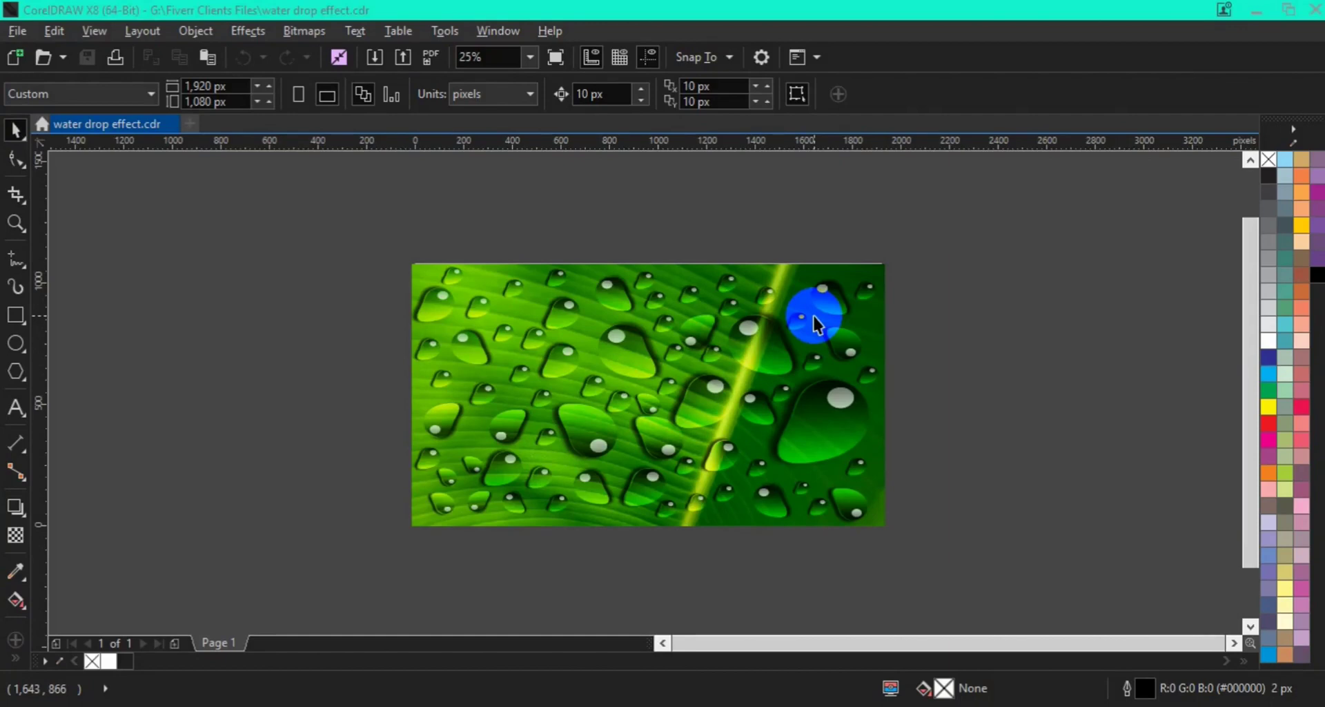
- Move the finished artwork off the page and import green-banana-leaf-background_38094-96 from the tutorial elements folder
drag(816, 324, 472, 352)
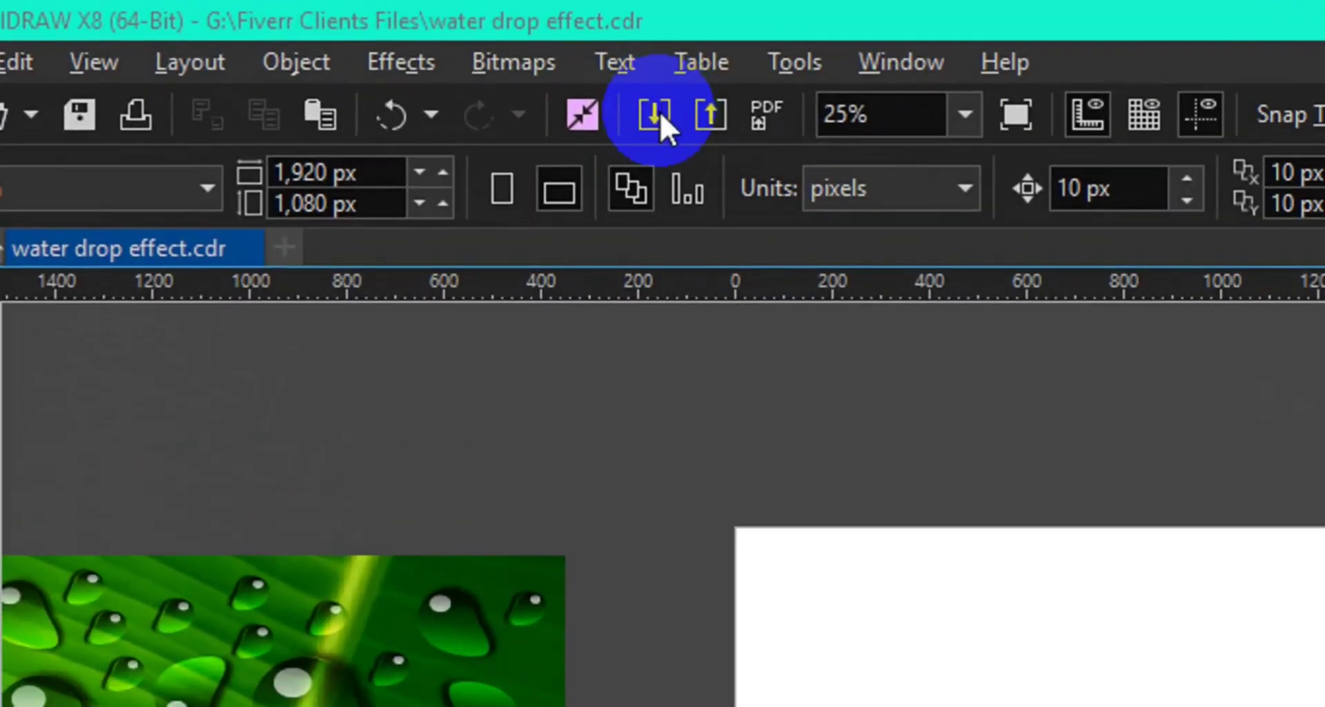
click(651, 116)
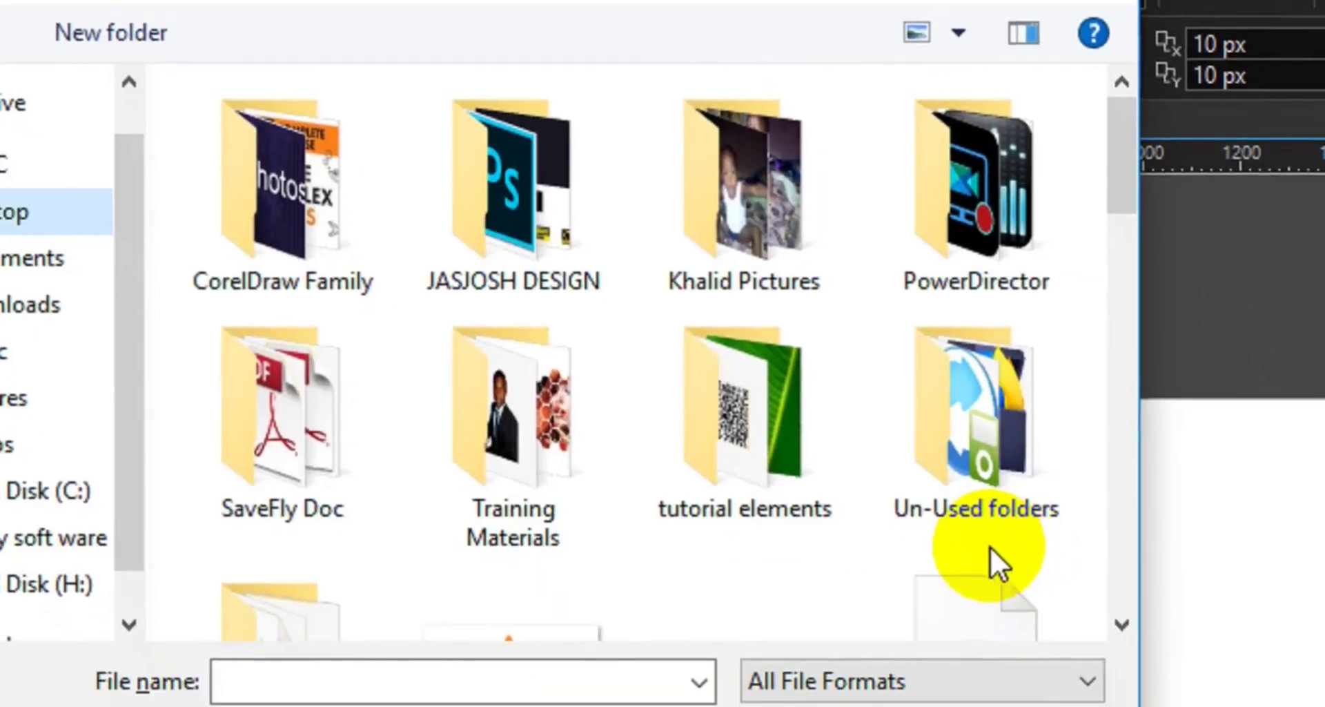
double_click(734, 507)
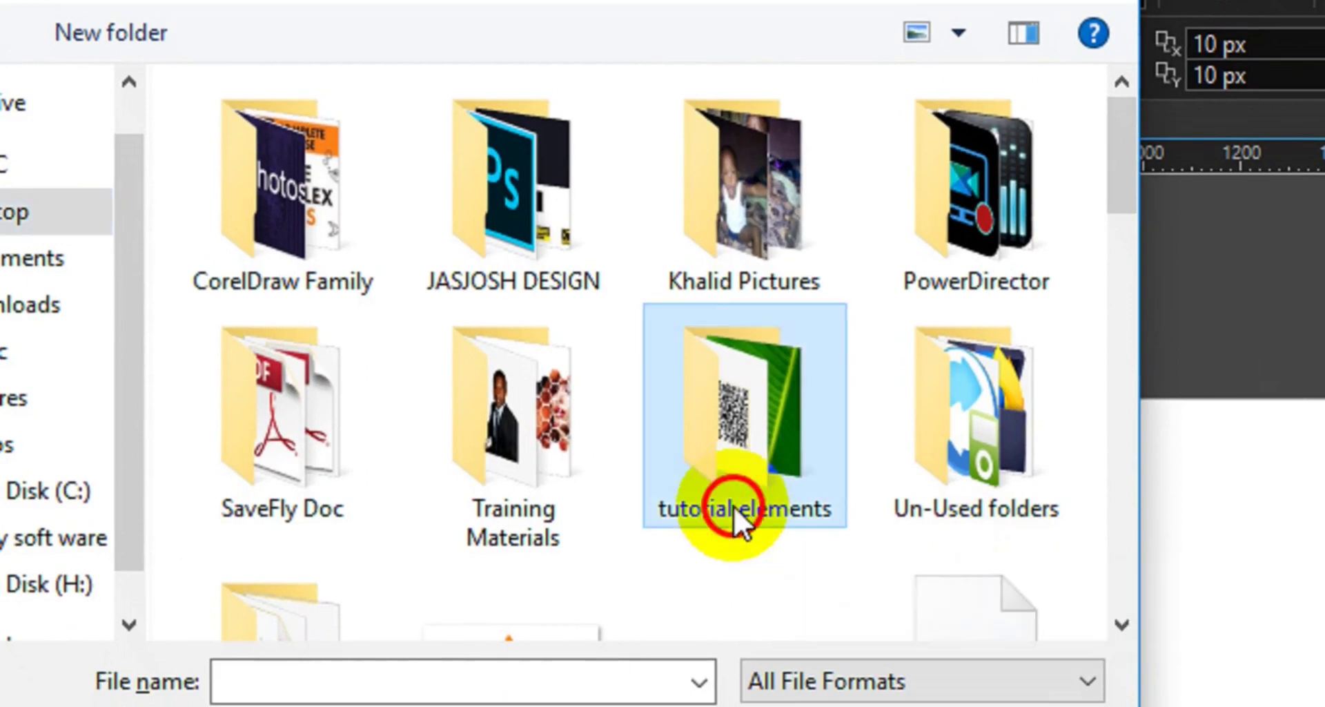
click(735, 323)
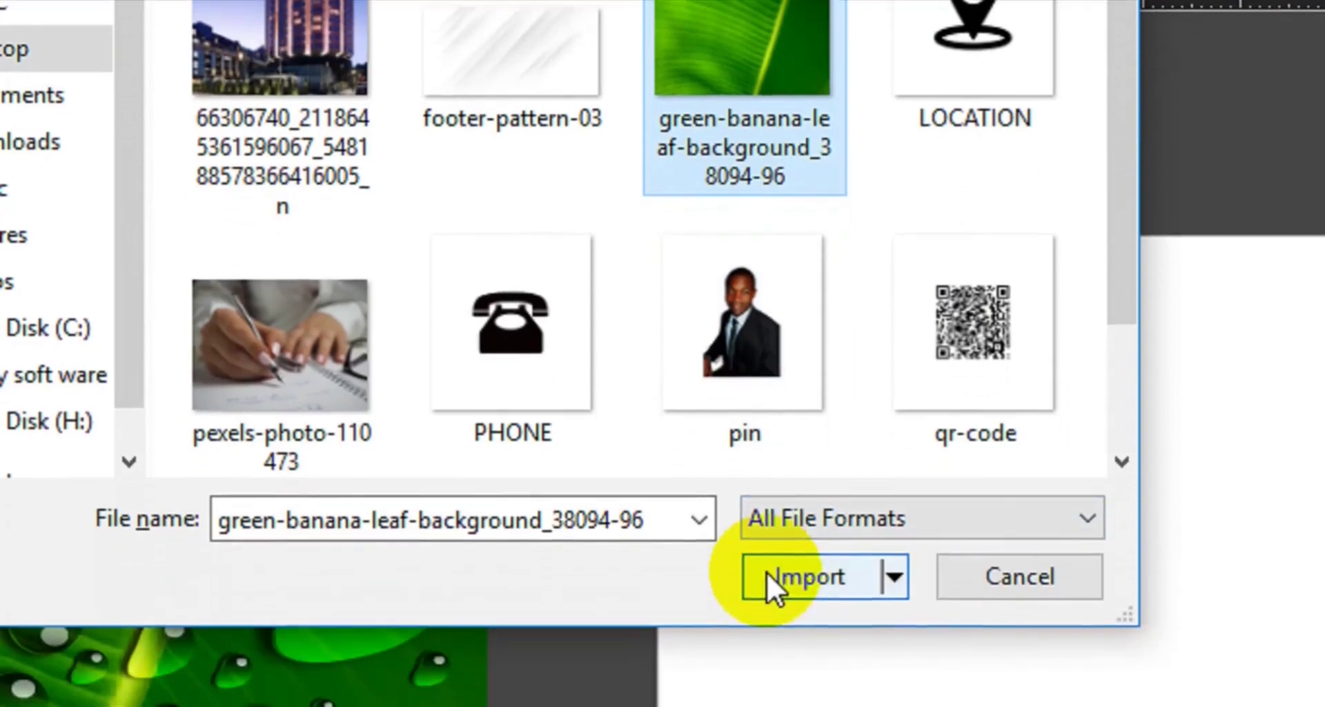
click(770, 578)
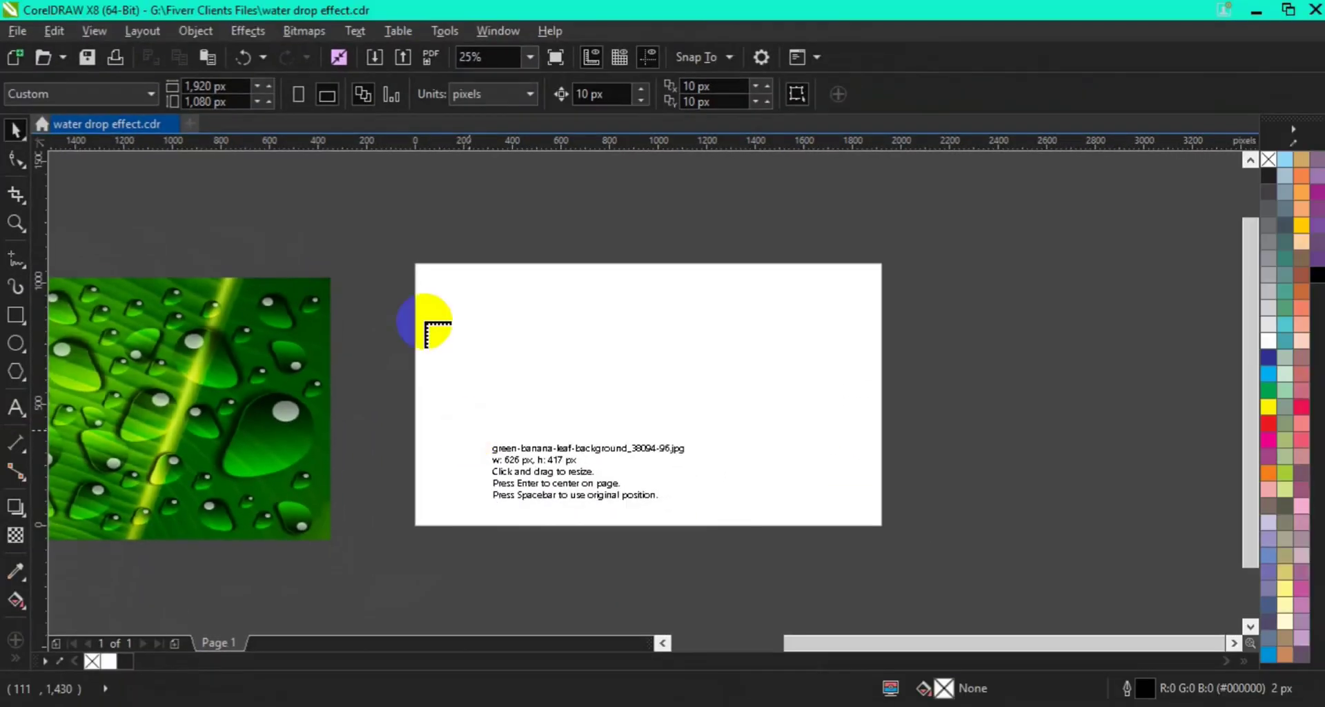
- Place the leaf image at the page's top-left corner and stretch it to the full page width
drag(417, 265, 922, 528)
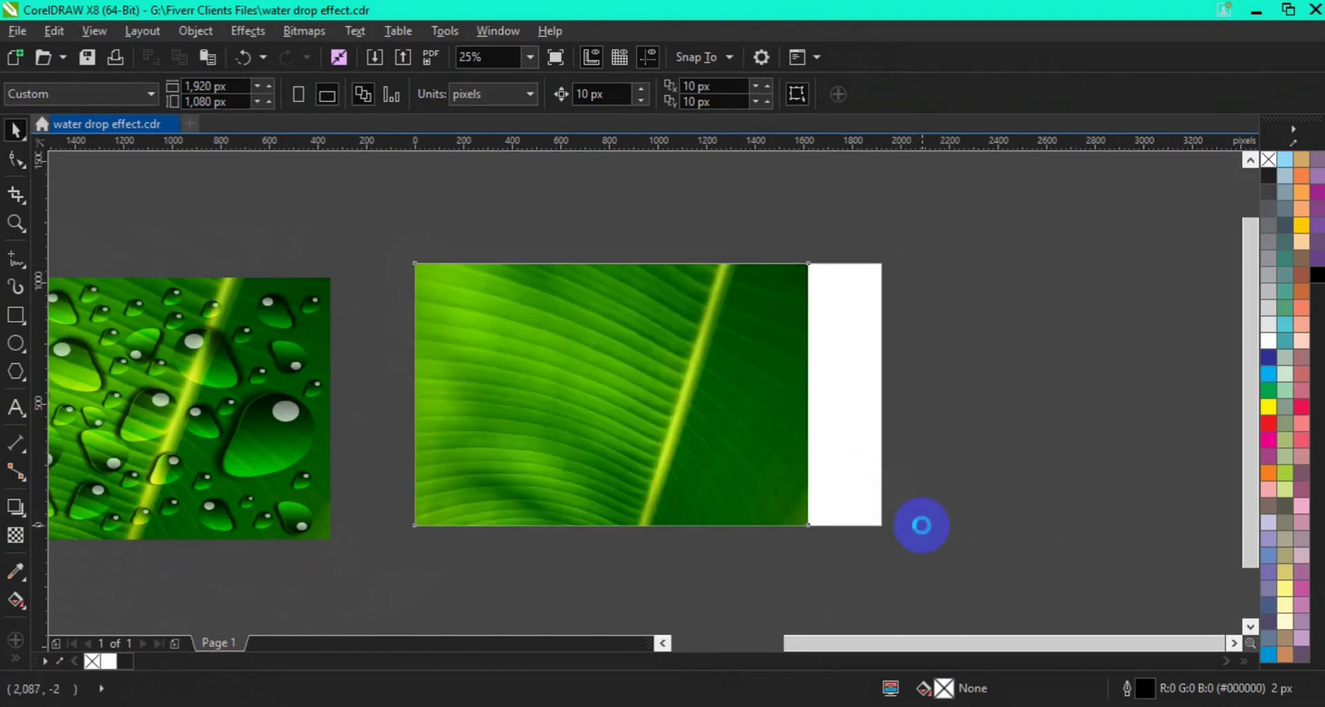
drag(812, 394, 888, 409)
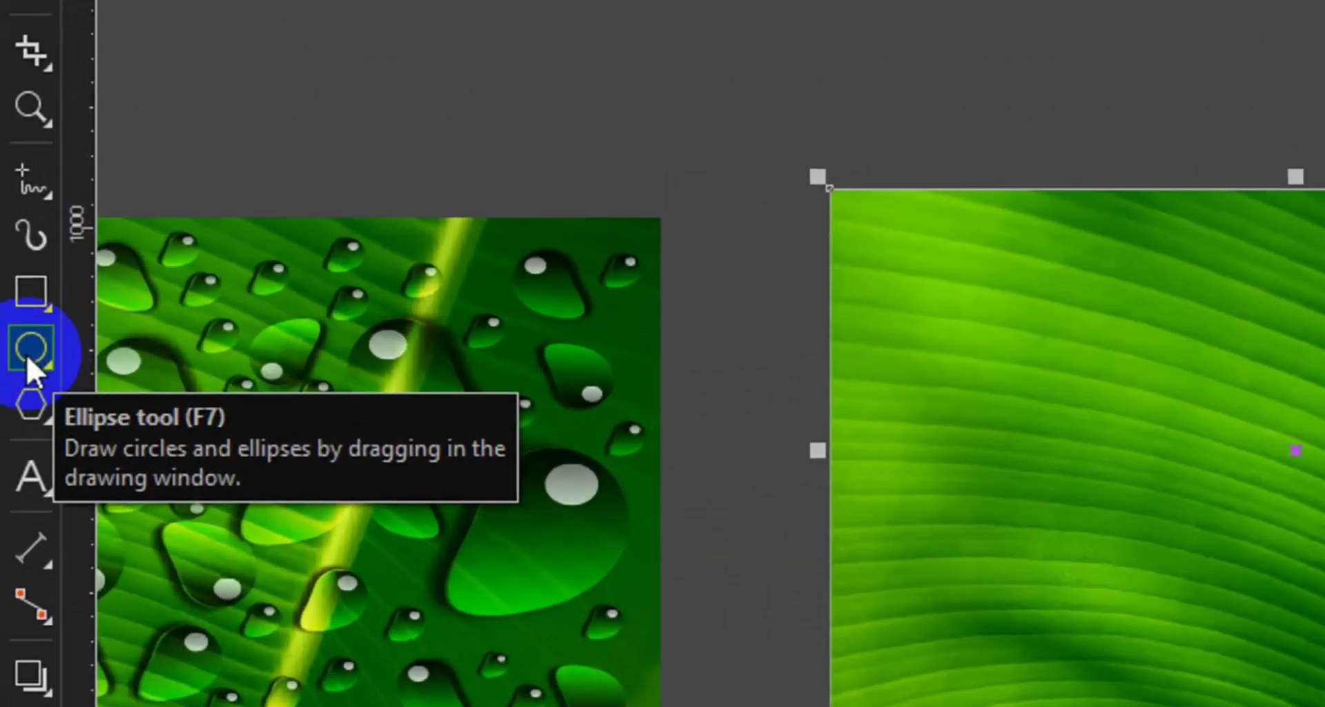
- Draw a circle on the dark part of the leaf beside the midrib and enlarge it to about 292 px across
click(27, 355)
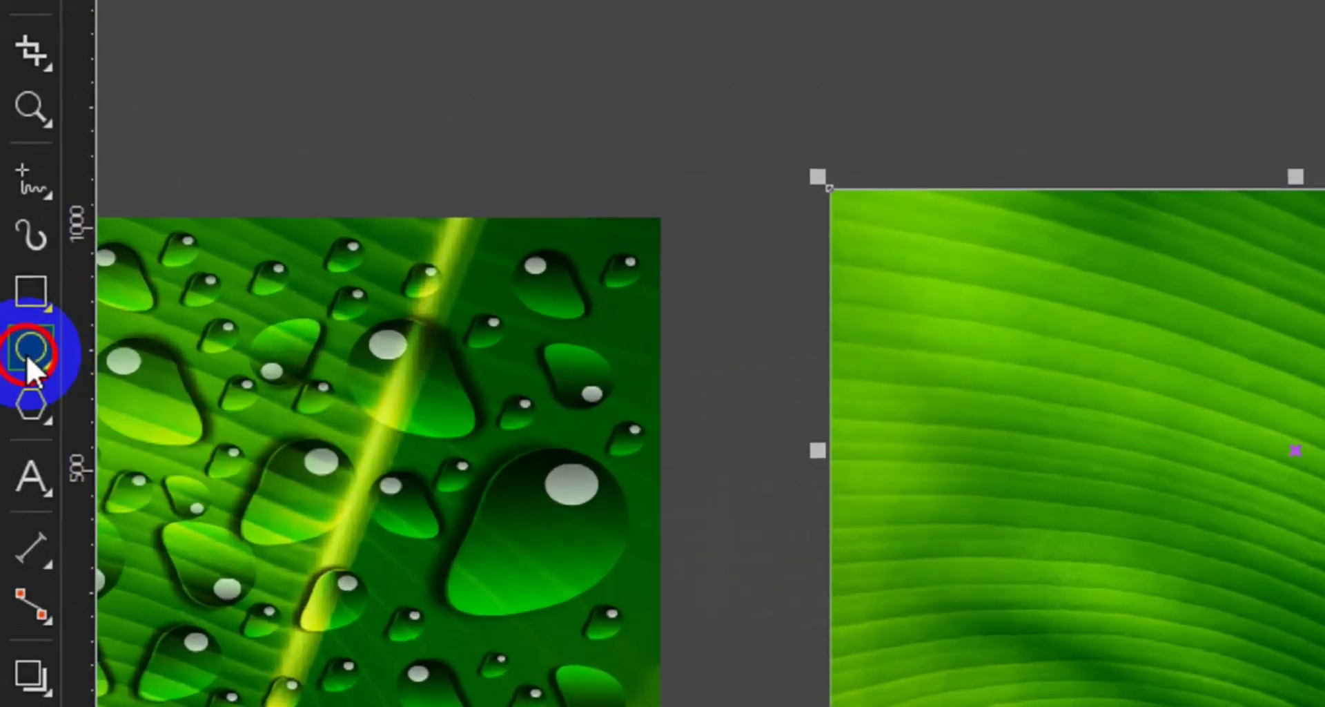
click(89, 356)
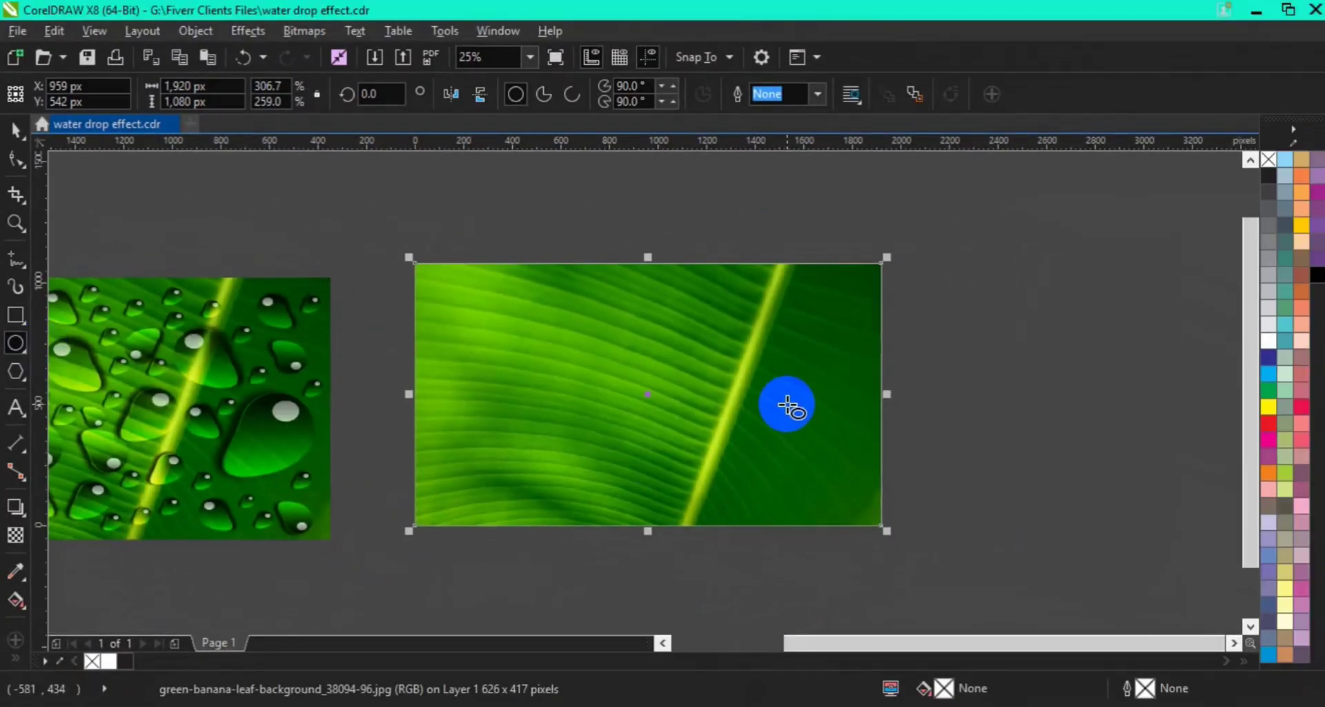
drag(797, 414, 828, 460)
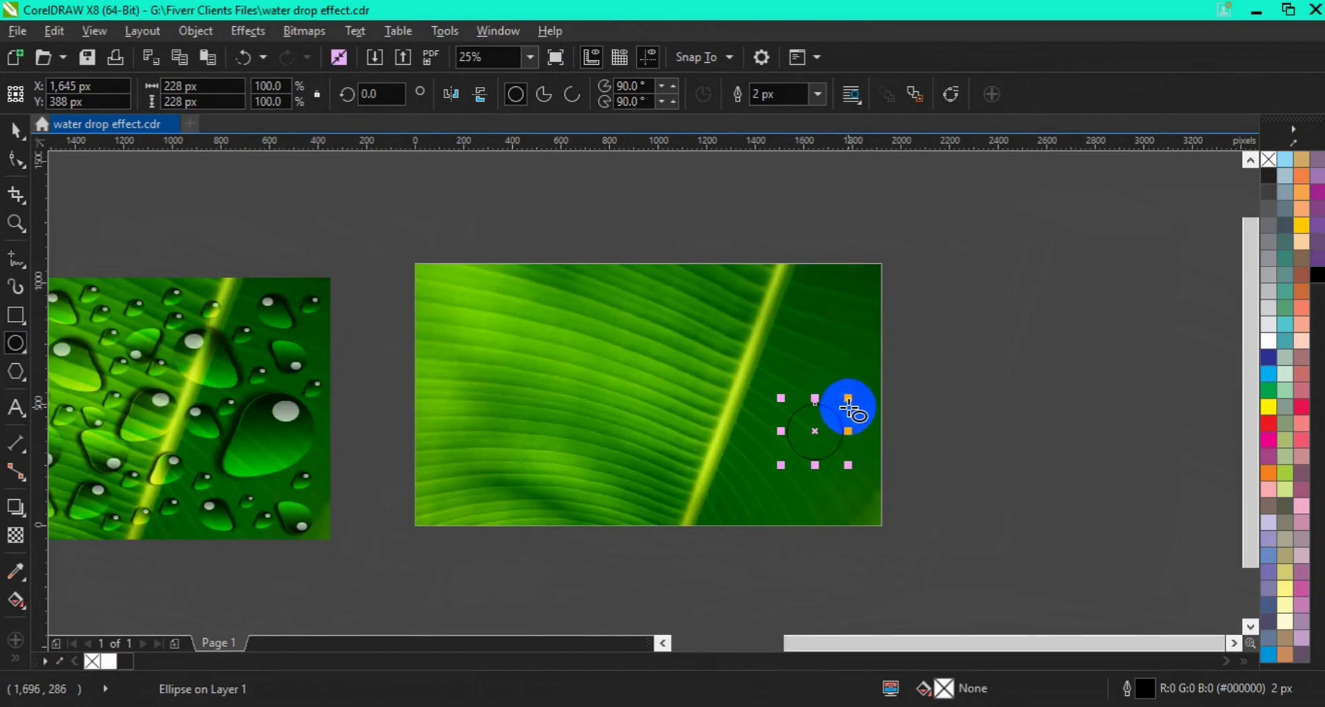
drag(849, 398, 854, 391)
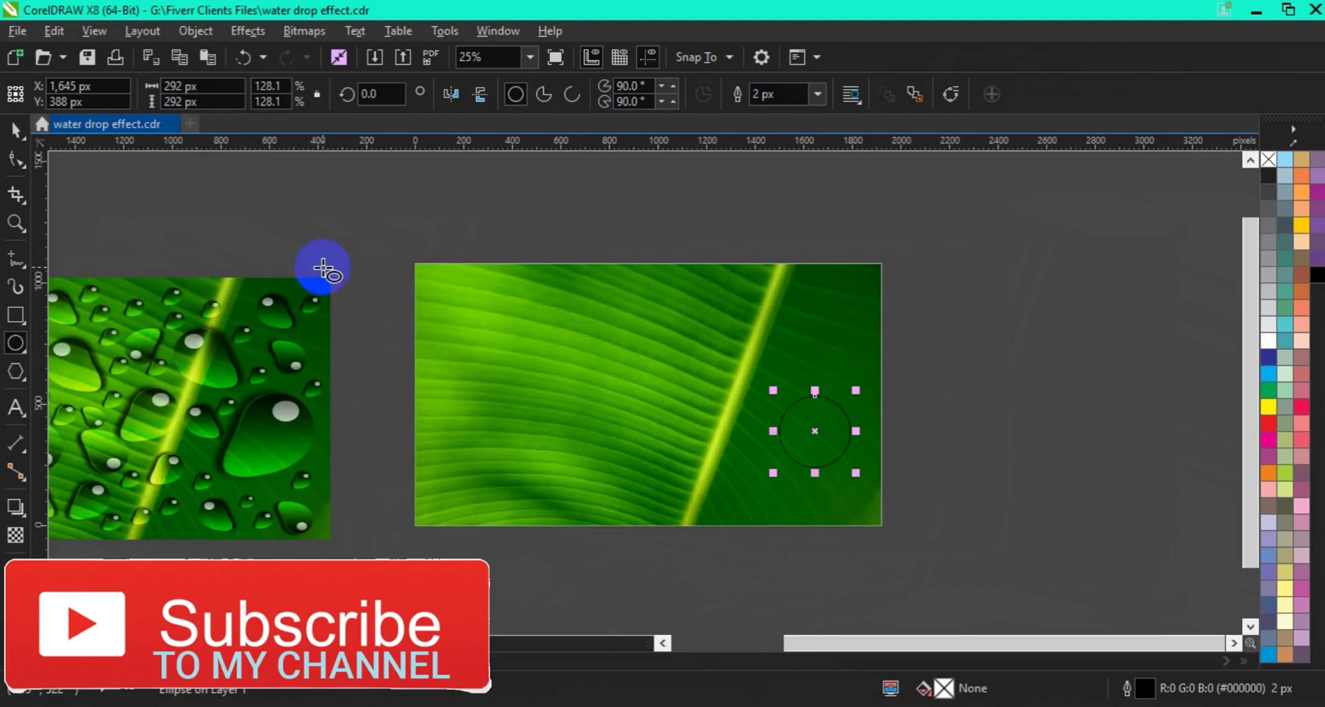
- Smear the circle's lower-left edge outward to form a water-drop shape about 338 by 344 px
click(16, 137)
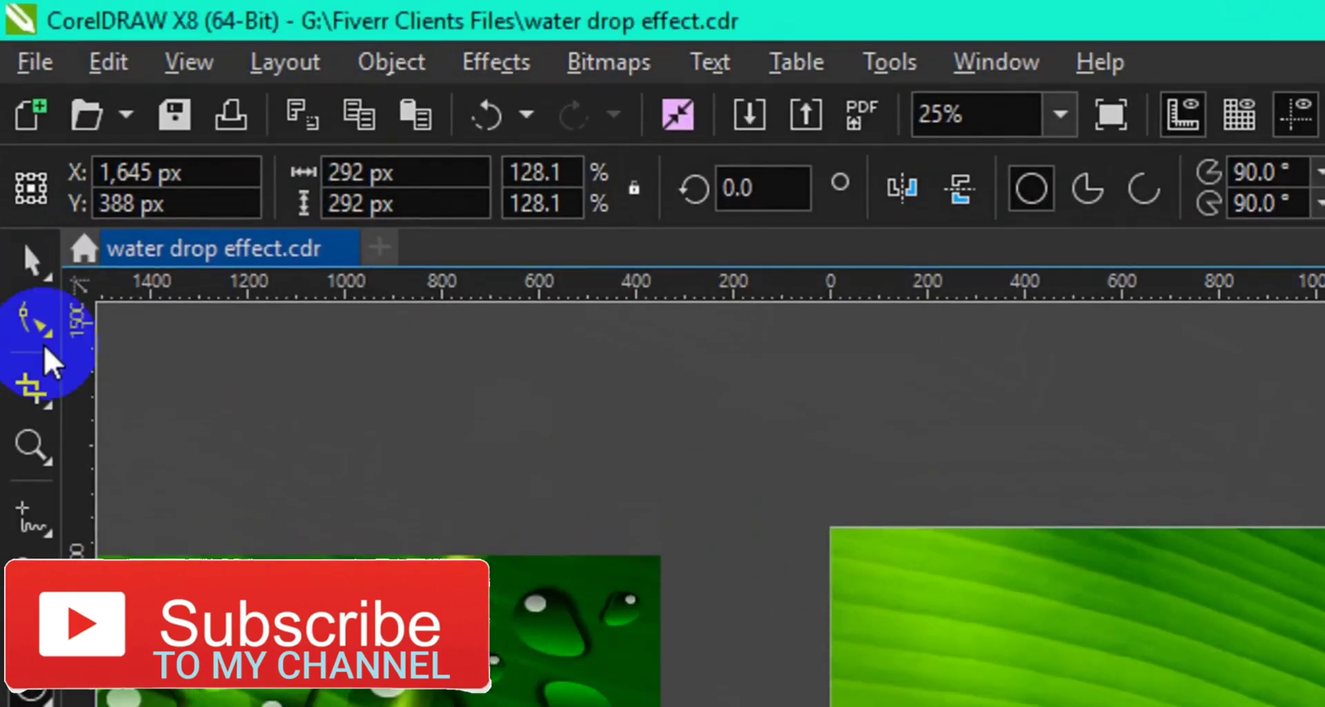
click(23, 165)
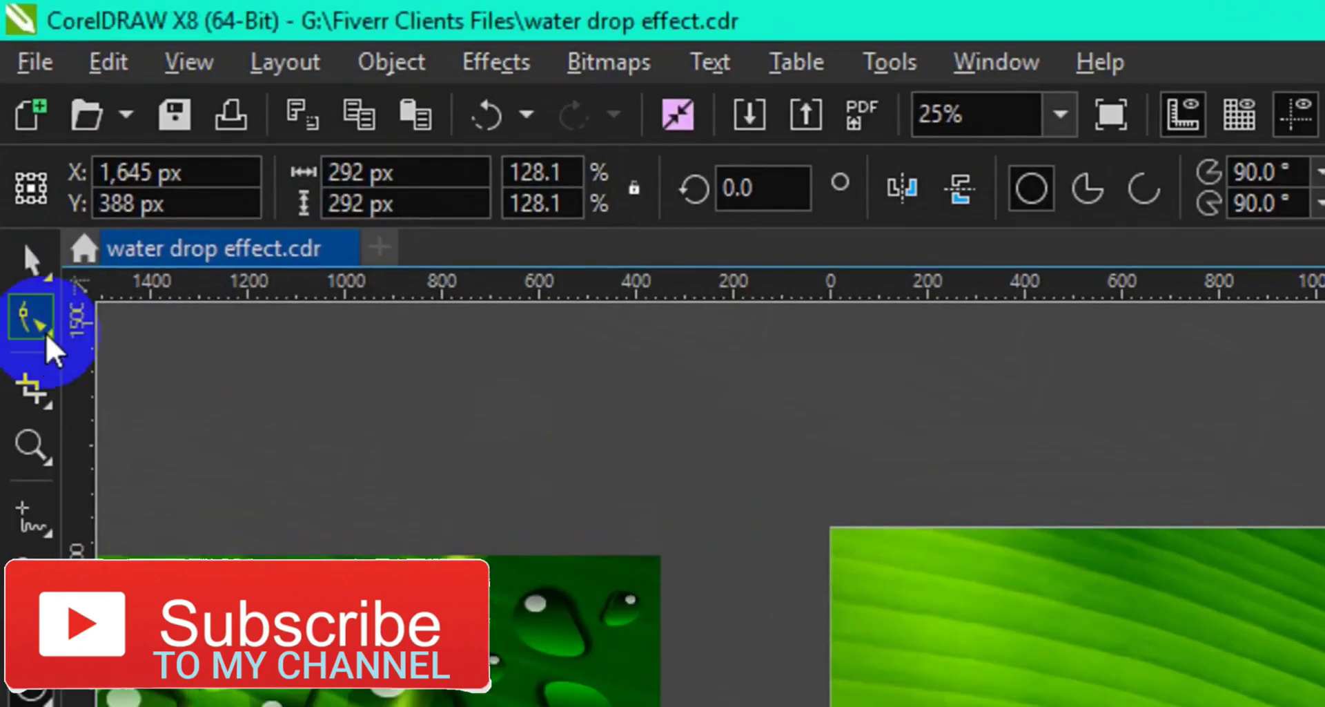
click(47, 336)
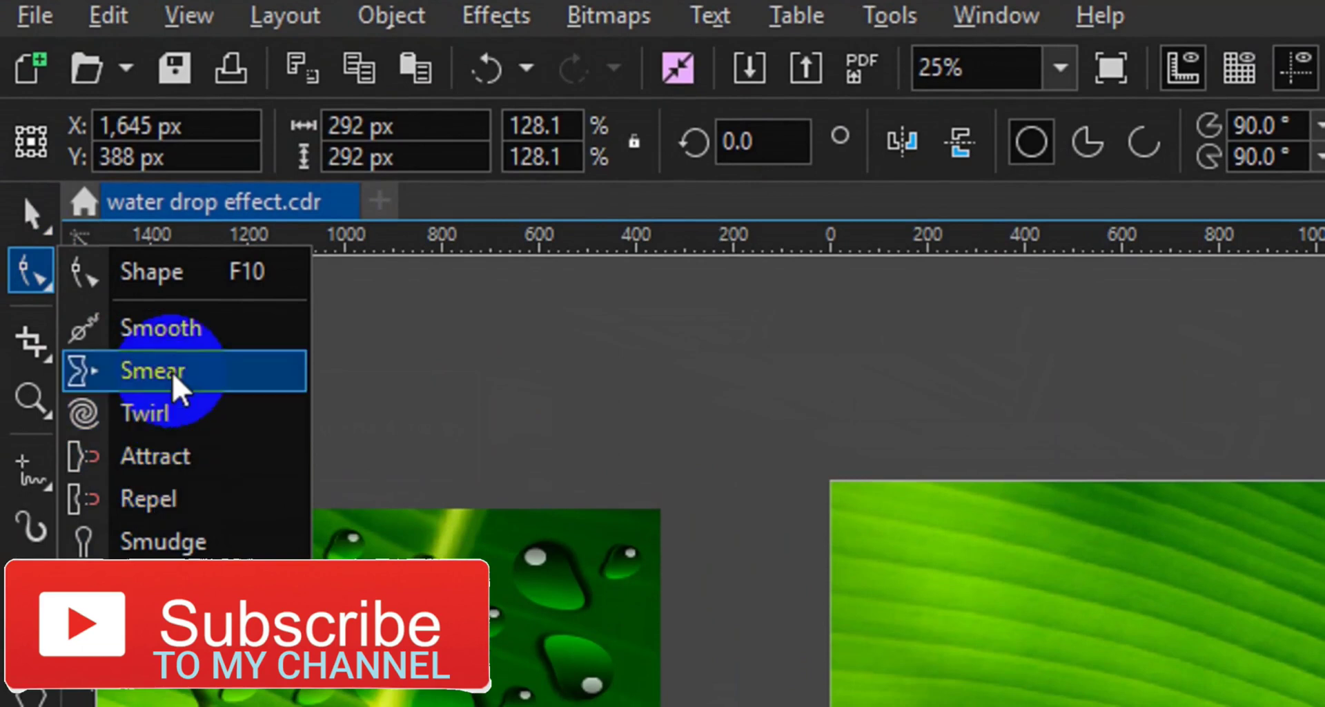
click(176, 387)
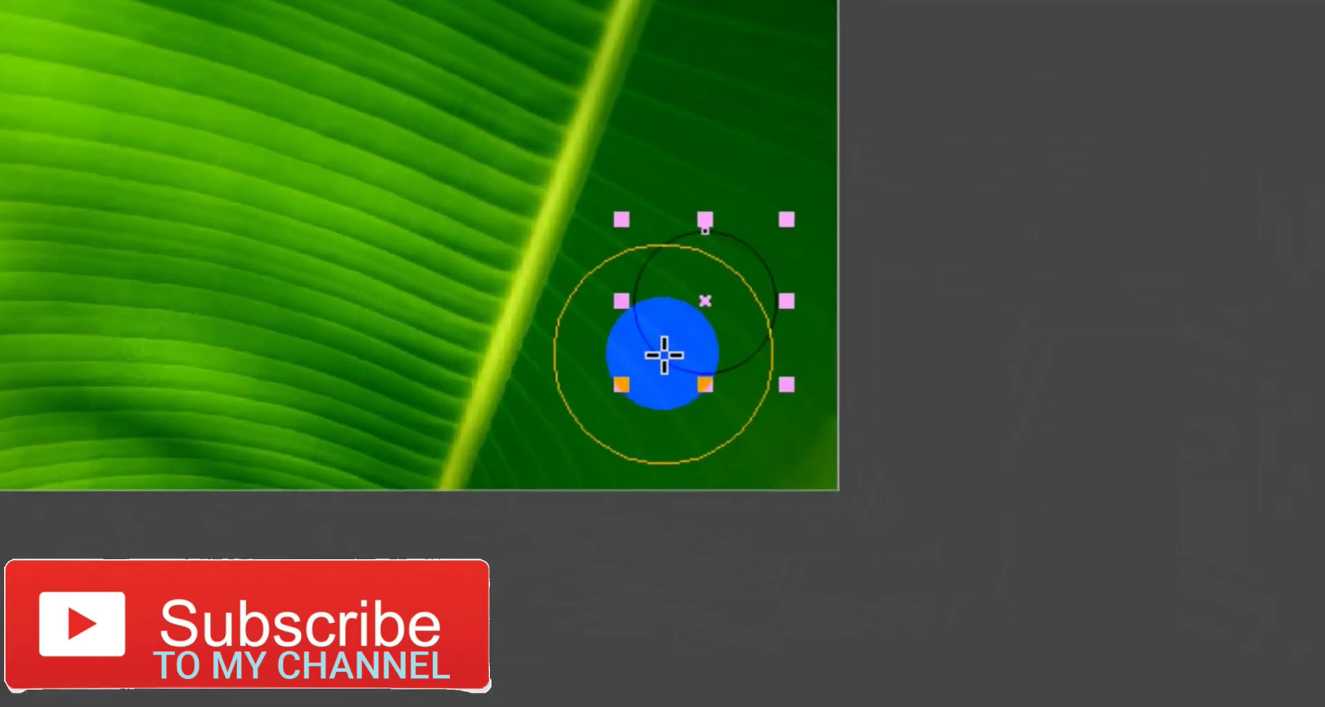
mouse_move(664, 355)
mouse_down()
mouse_move(621, 377)
mouse_move(593, 361)
mouse_move(623, 397)
mouse_up()
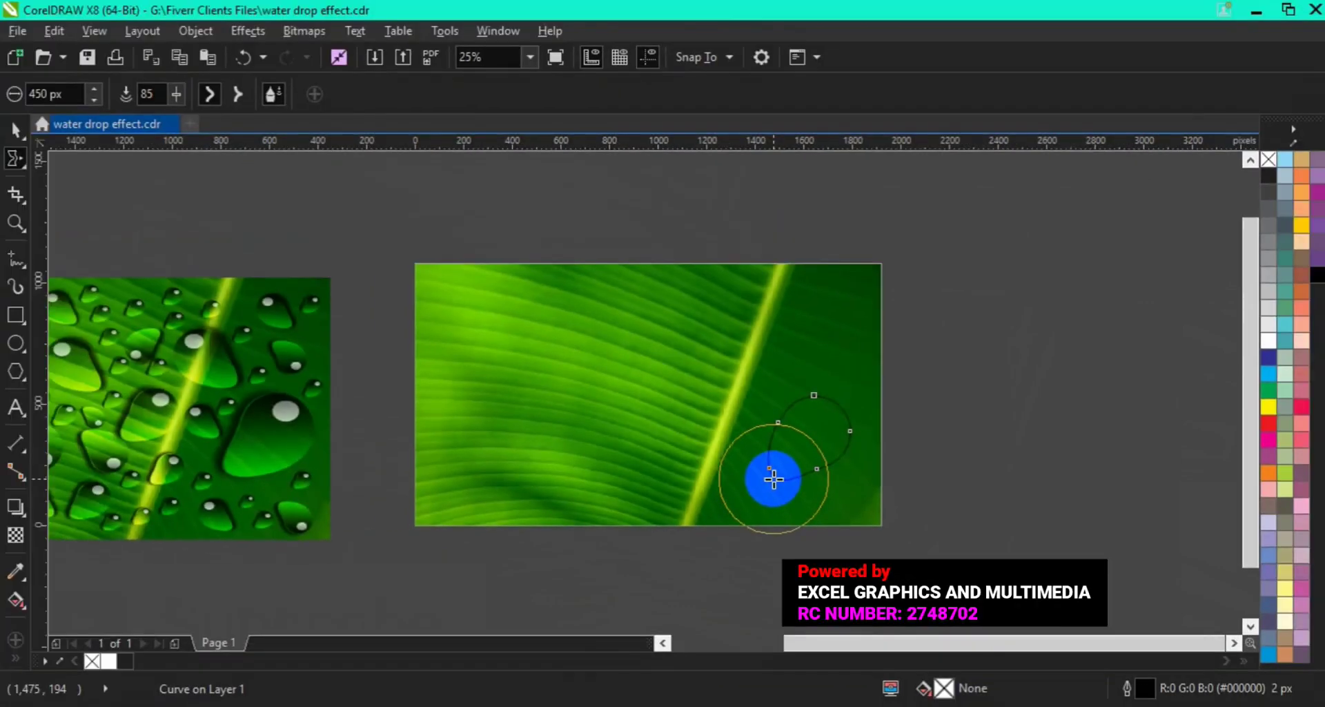
- Copy and paste the drop shape, move one copy off the page beside the leaf and fill it white
key(space)
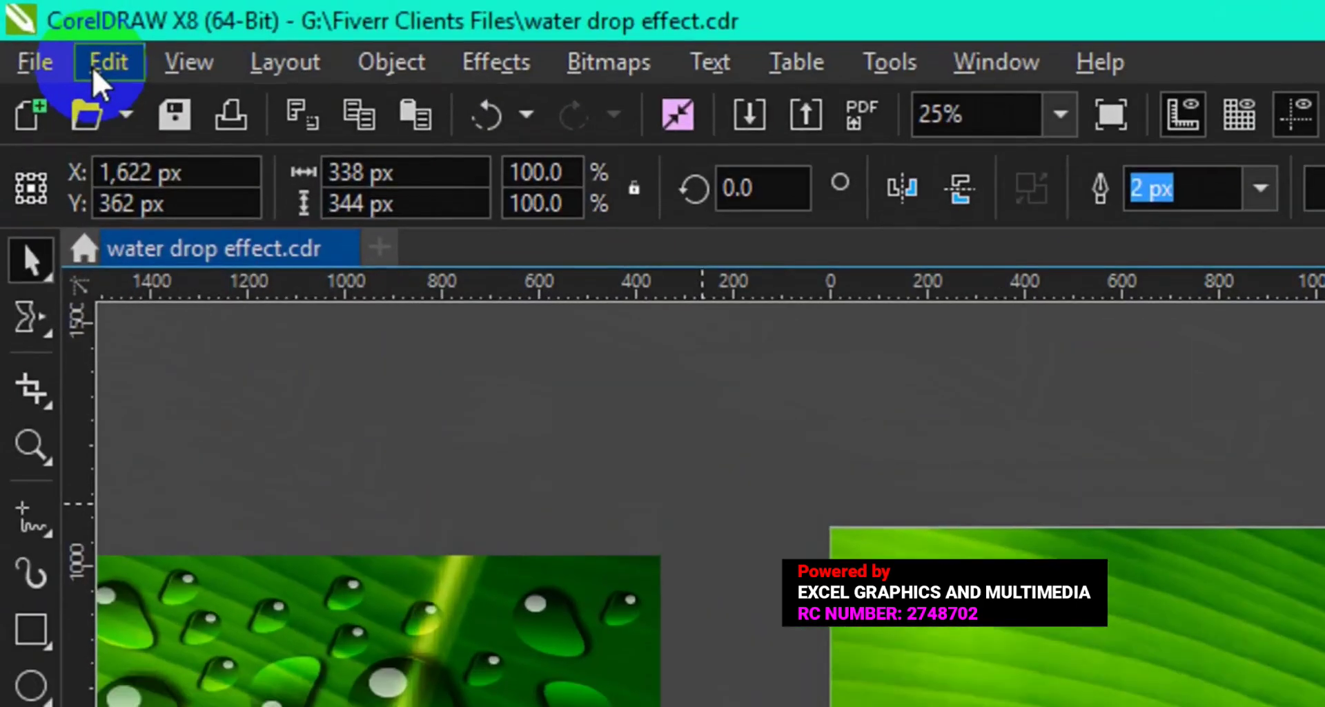
click(50, 31)
click(188, 334)
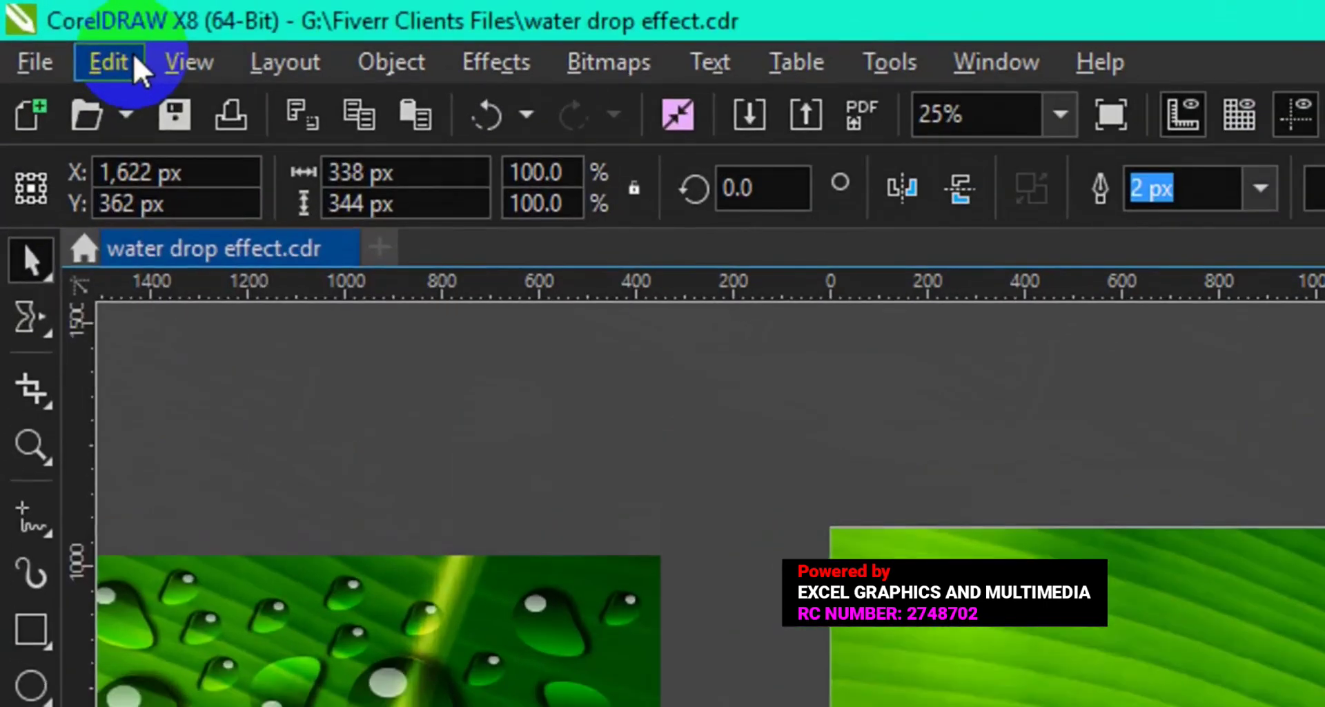
click(135, 59)
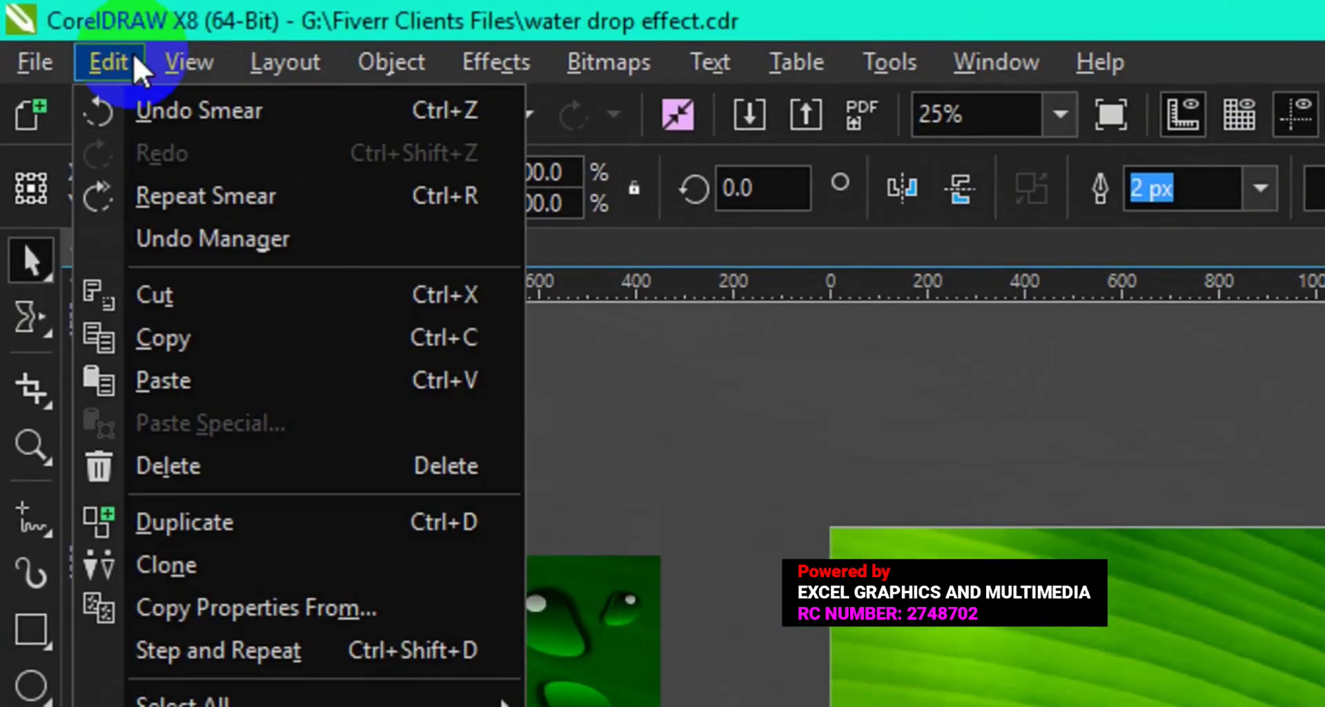
click(170, 380)
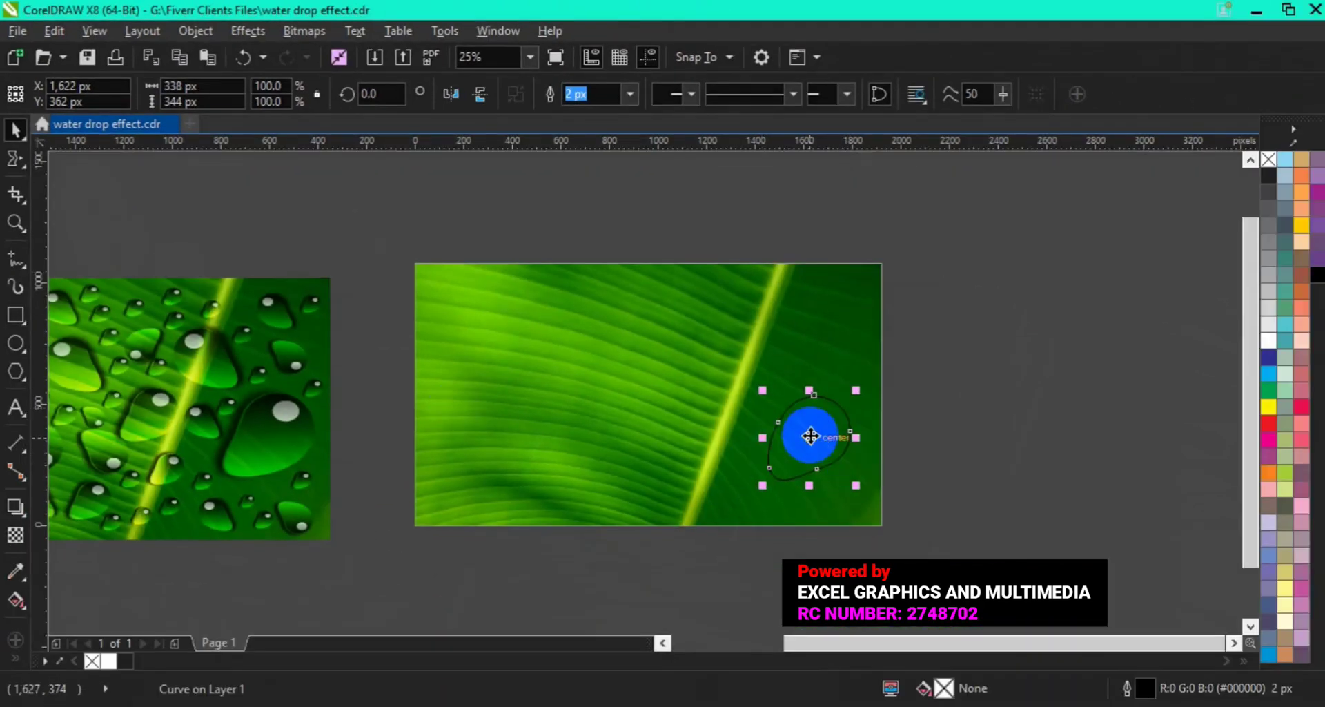
drag(810, 436, 973, 437)
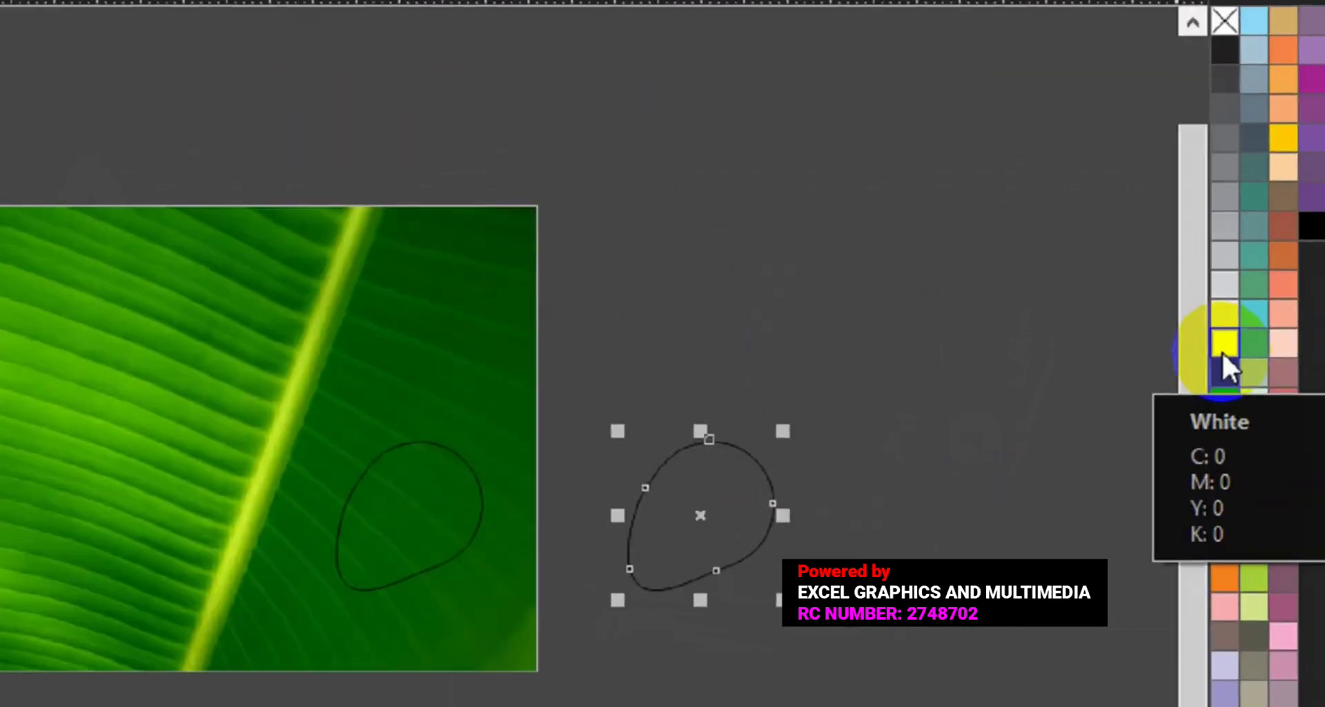
click(1222, 352)
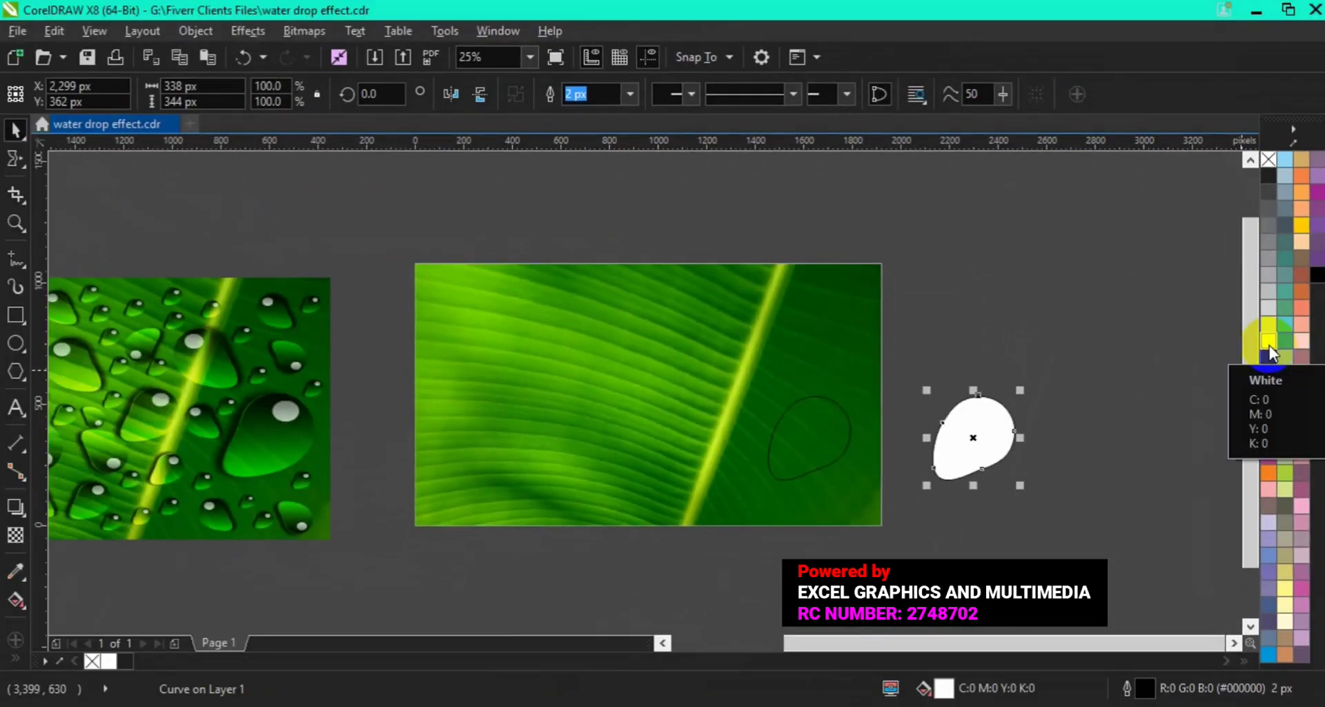
- Give the drop on the leaf a black-to-white linear fountain fill running downward, adjust its midpoint and remove the outline
drag(1269, 345, 803, 473)
click(801, 464)
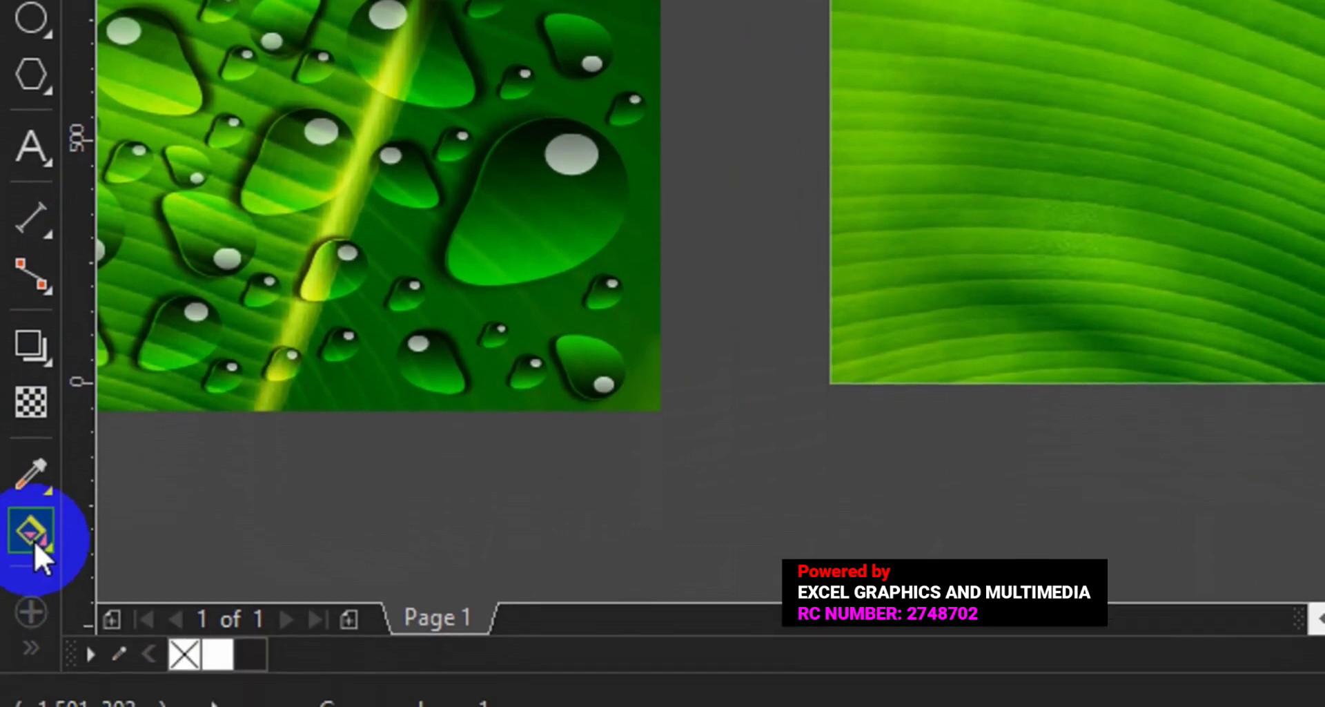
click(31, 595)
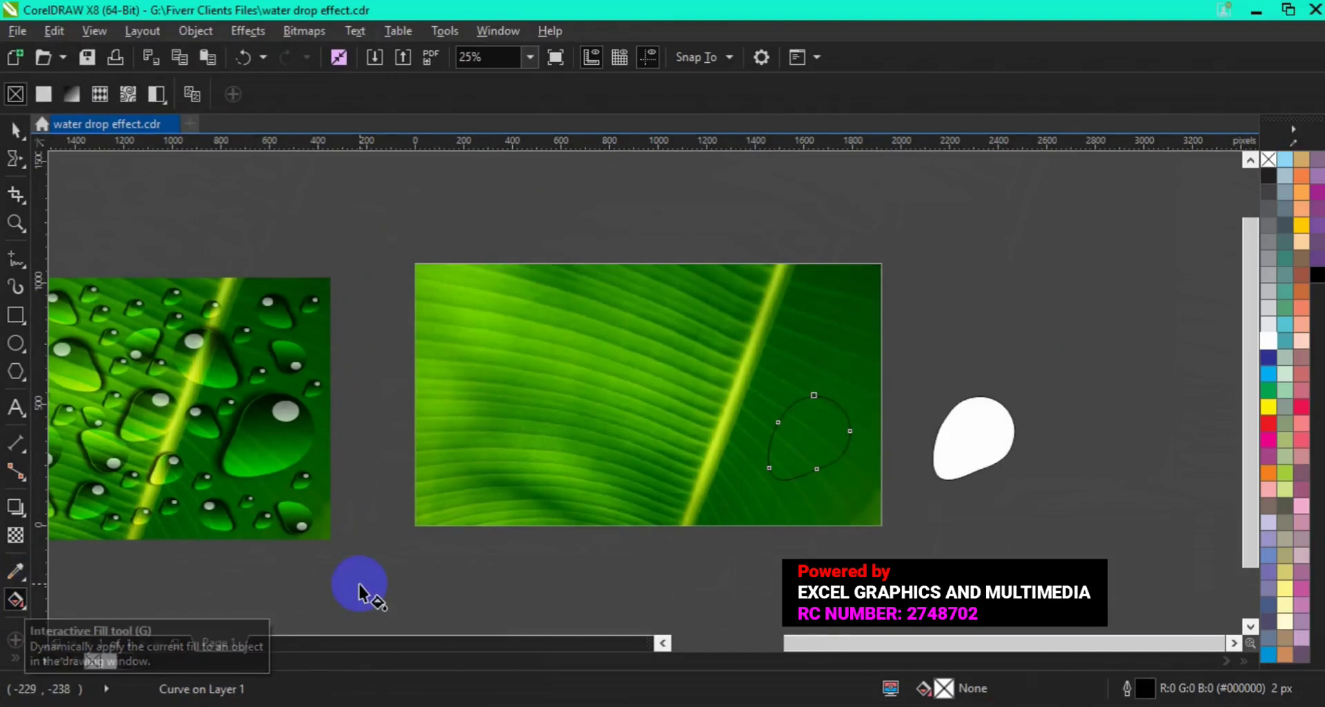
drag(814, 391, 823, 509)
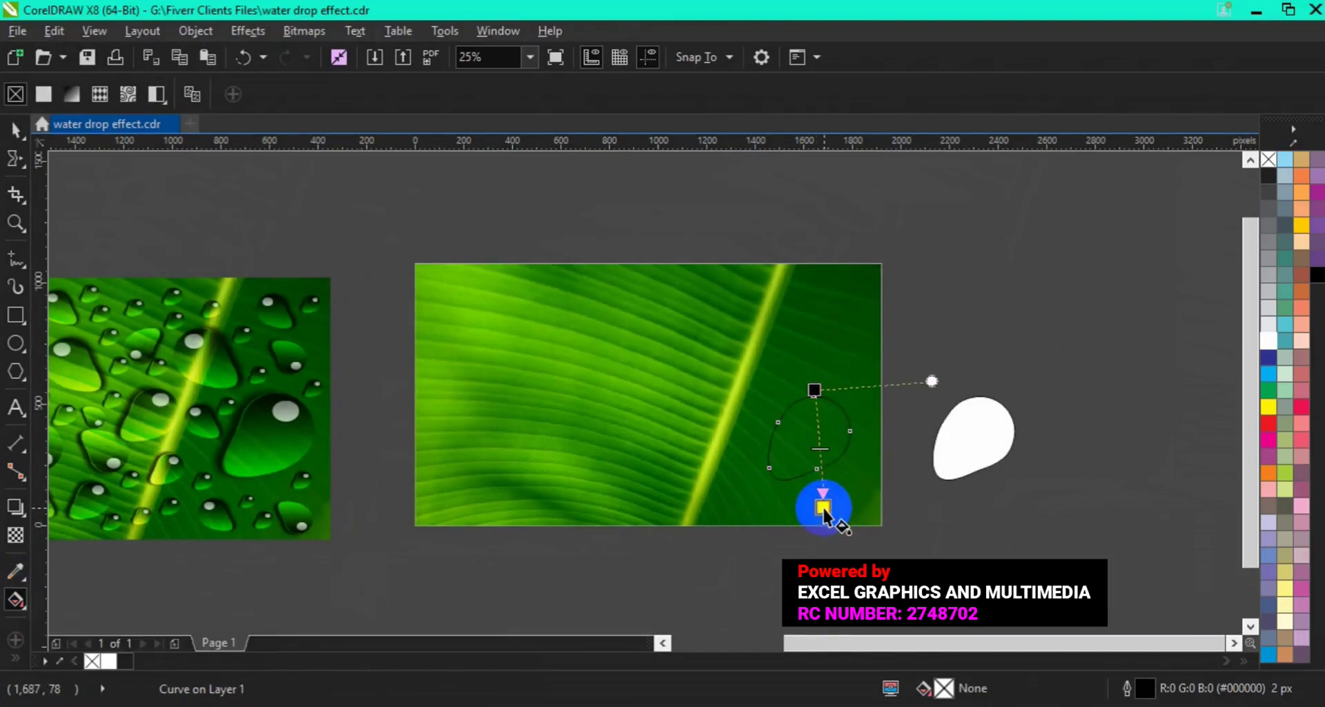
click(822, 448)
mouse_move(822, 448)
mouse_down()
mouse_move(818, 380)
mouse_move(817, 428)
mouse_up()
click(818, 421)
click(818, 429)
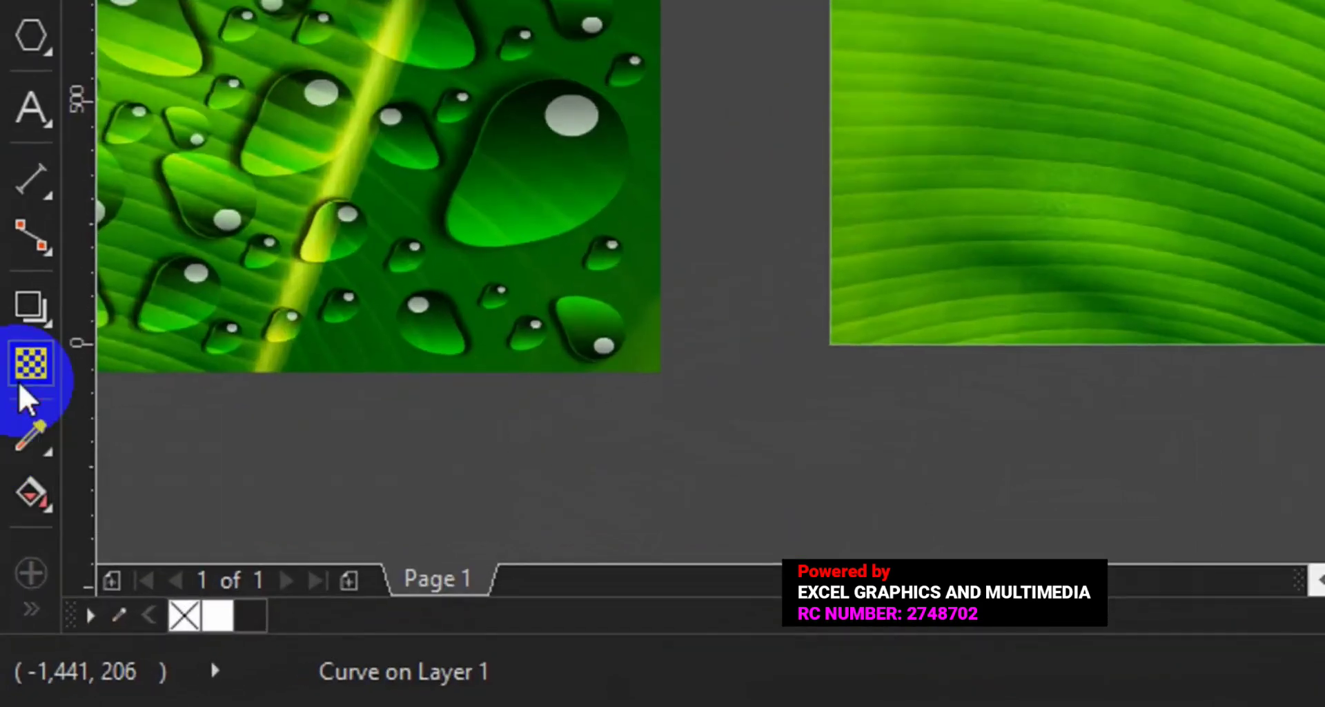
- Set the transparency merge mode of the gradient-filled drop to Overlay
click(21, 385)
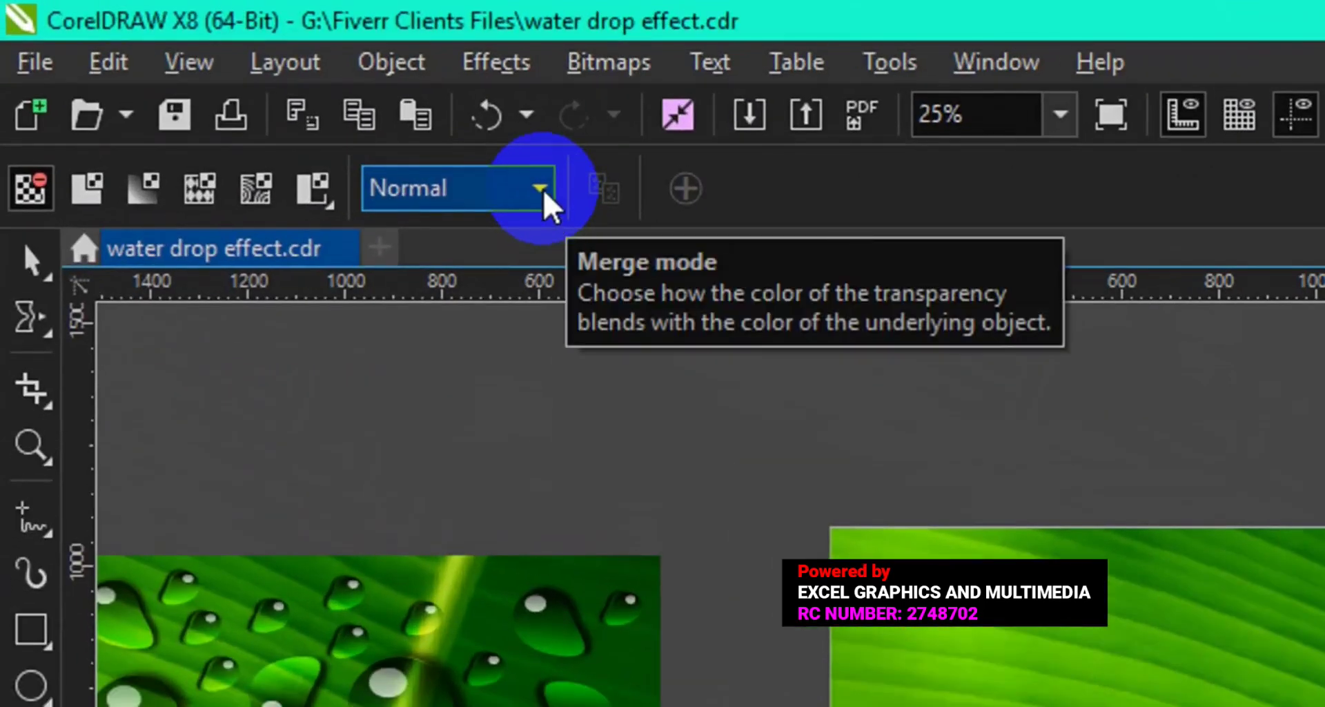
click(544, 190)
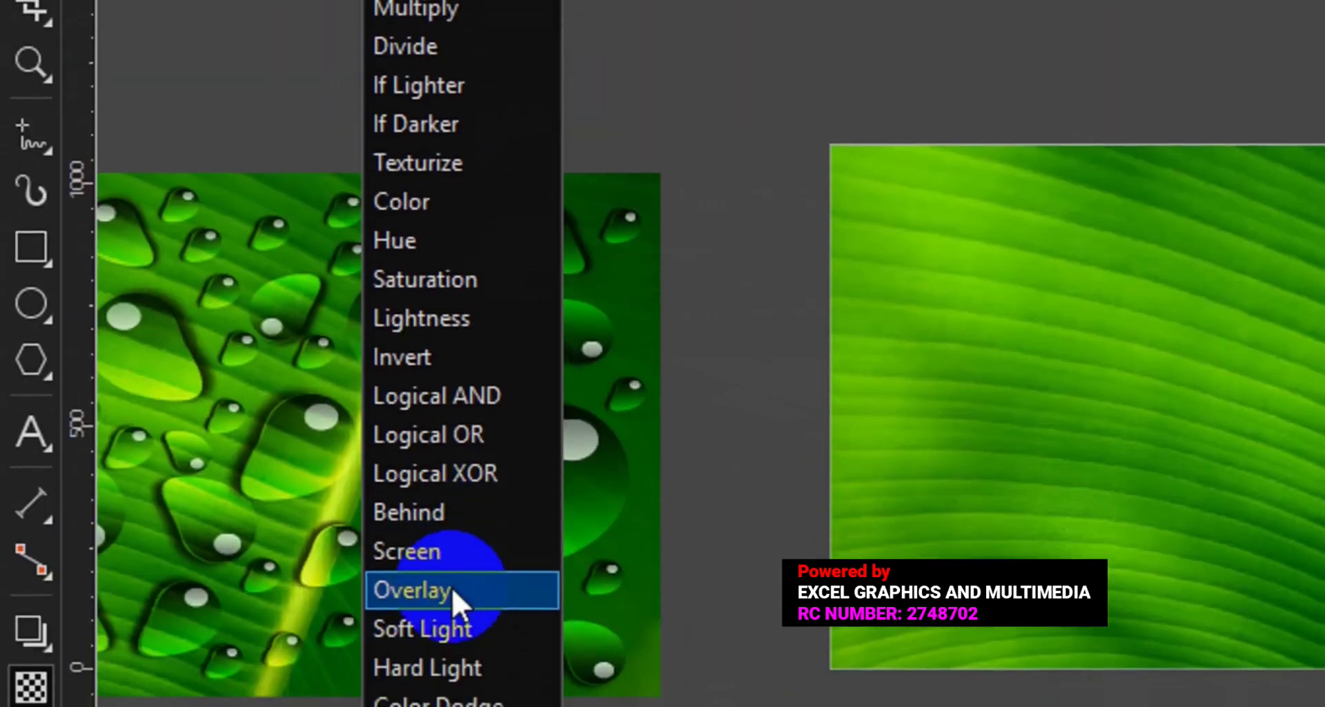
click(442, 648)
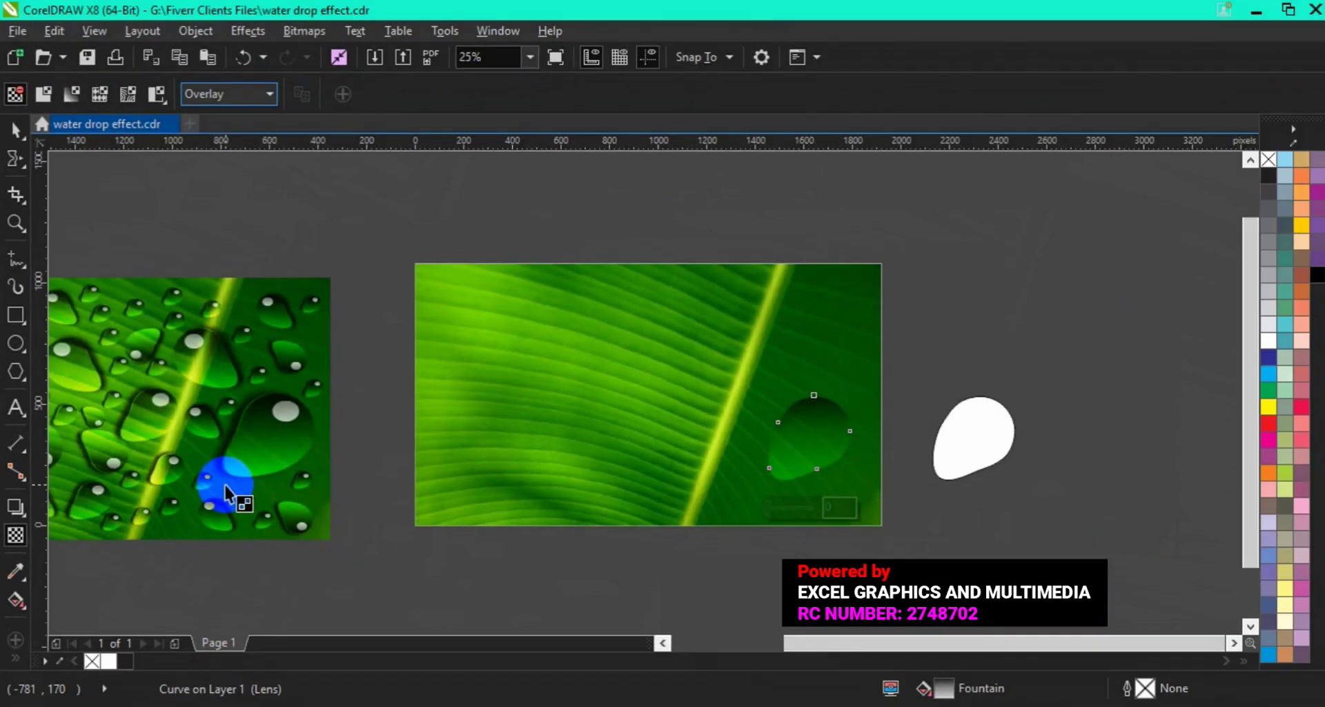
drag(451, 559, 1268, 453)
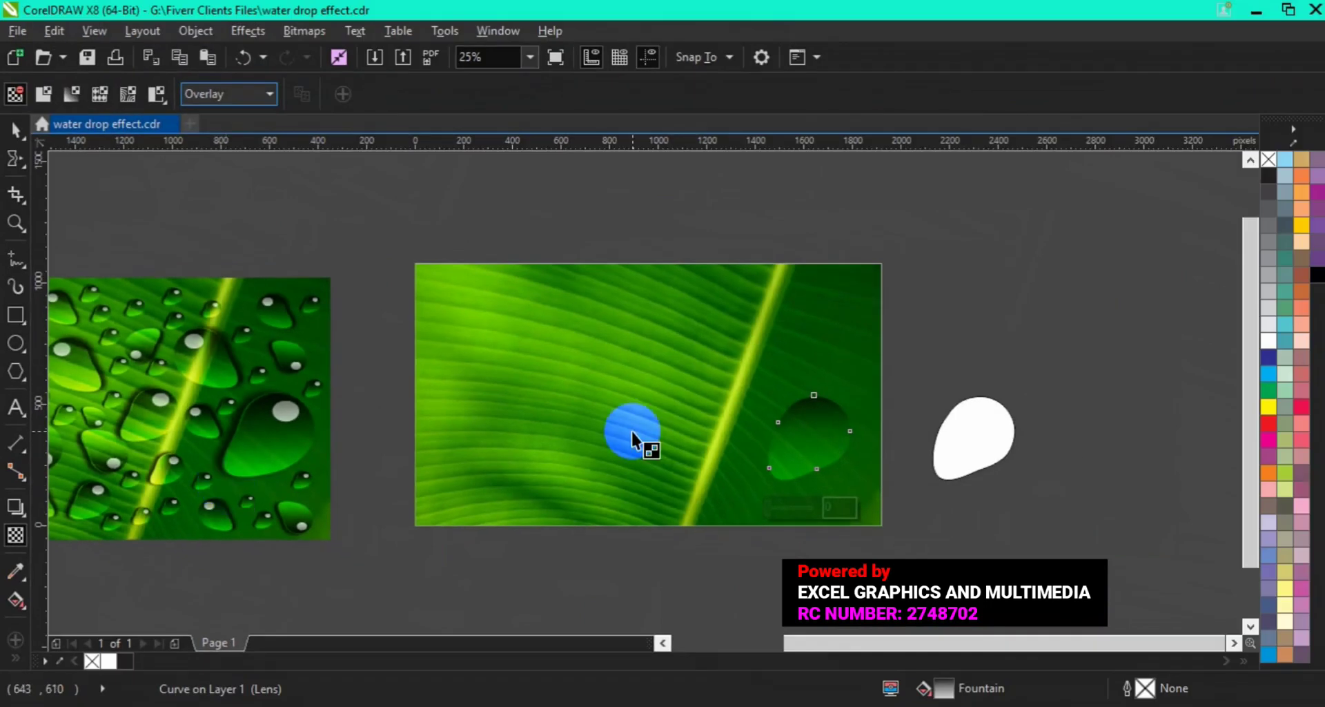
- Apply a drop shadow to the white drop beside the page, offset about -34 px horizontally and 1 px vertically
click(19, 127)
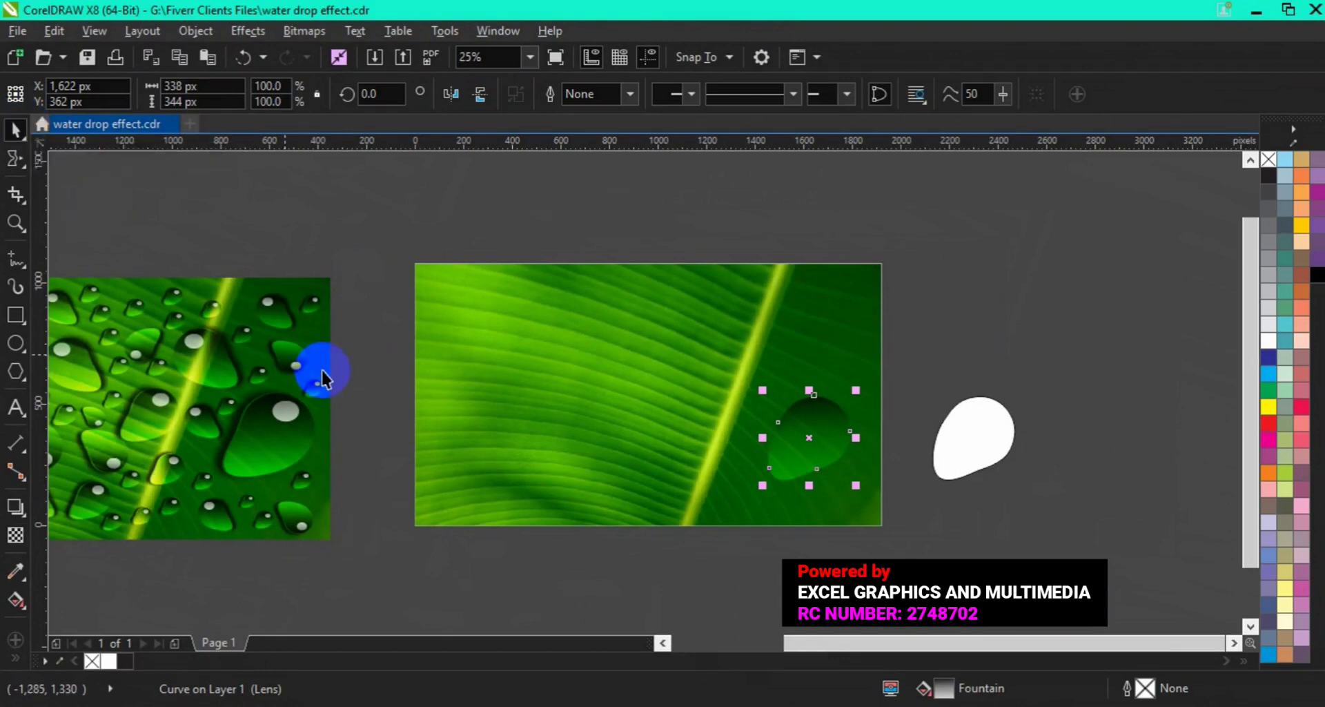
click(1014, 446)
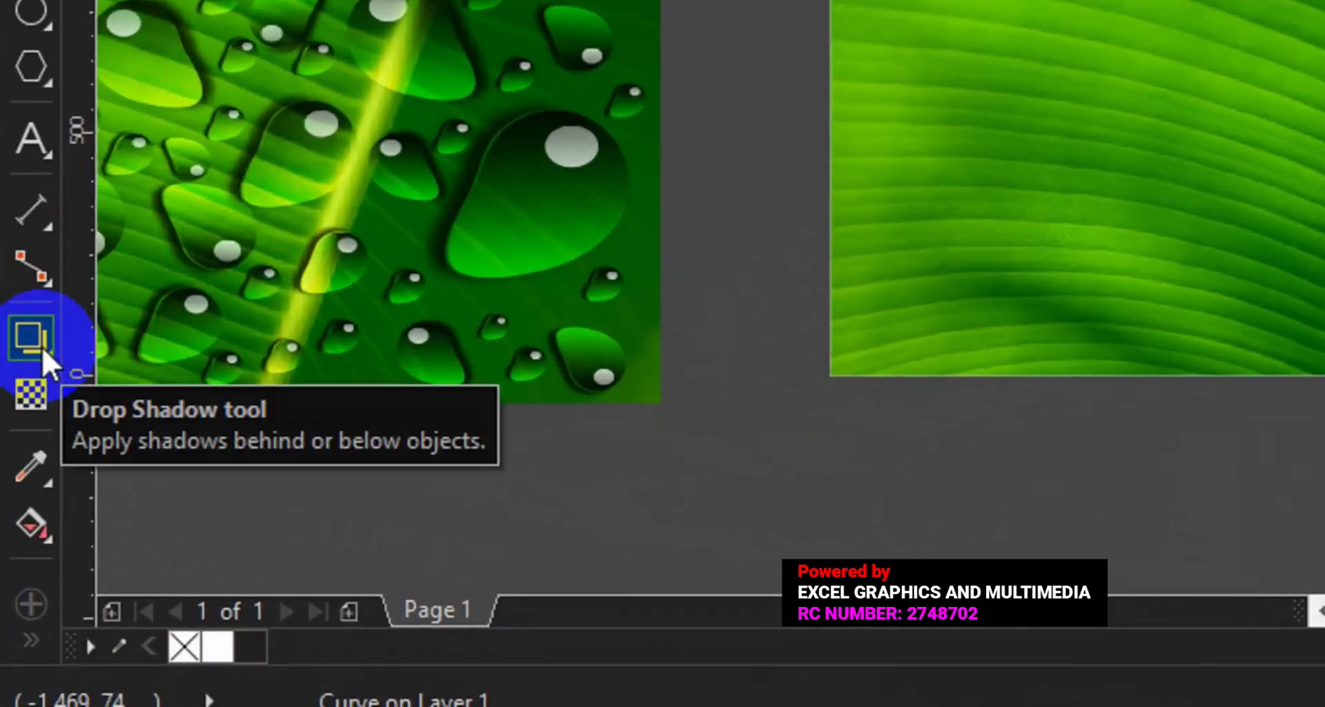
click(43, 346)
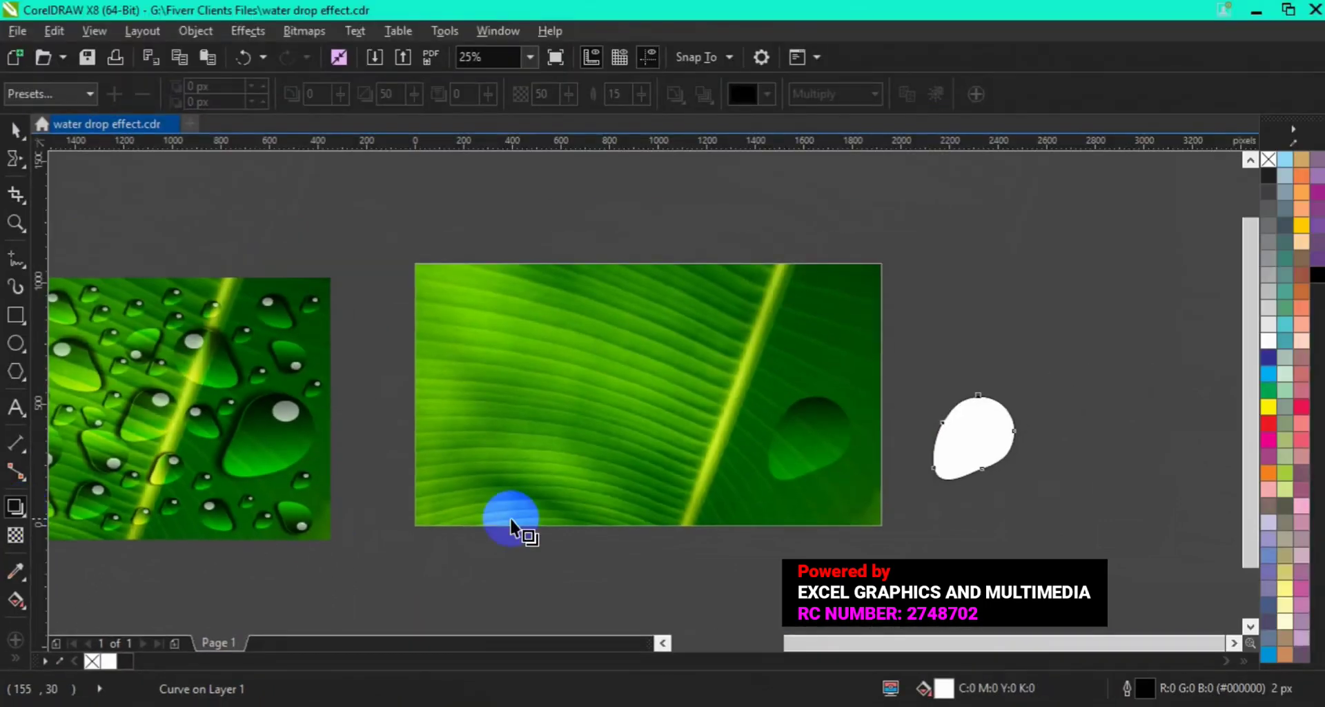
click(975, 445)
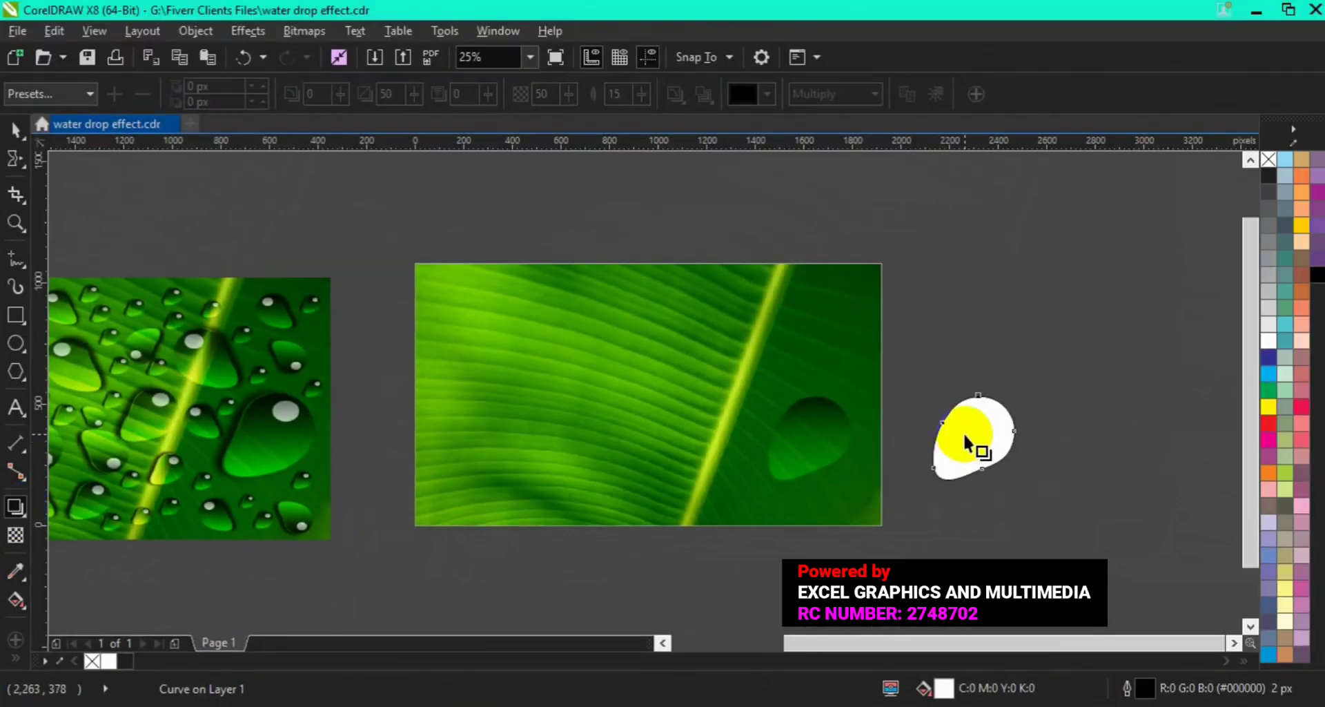
drag(963, 432, 931, 447)
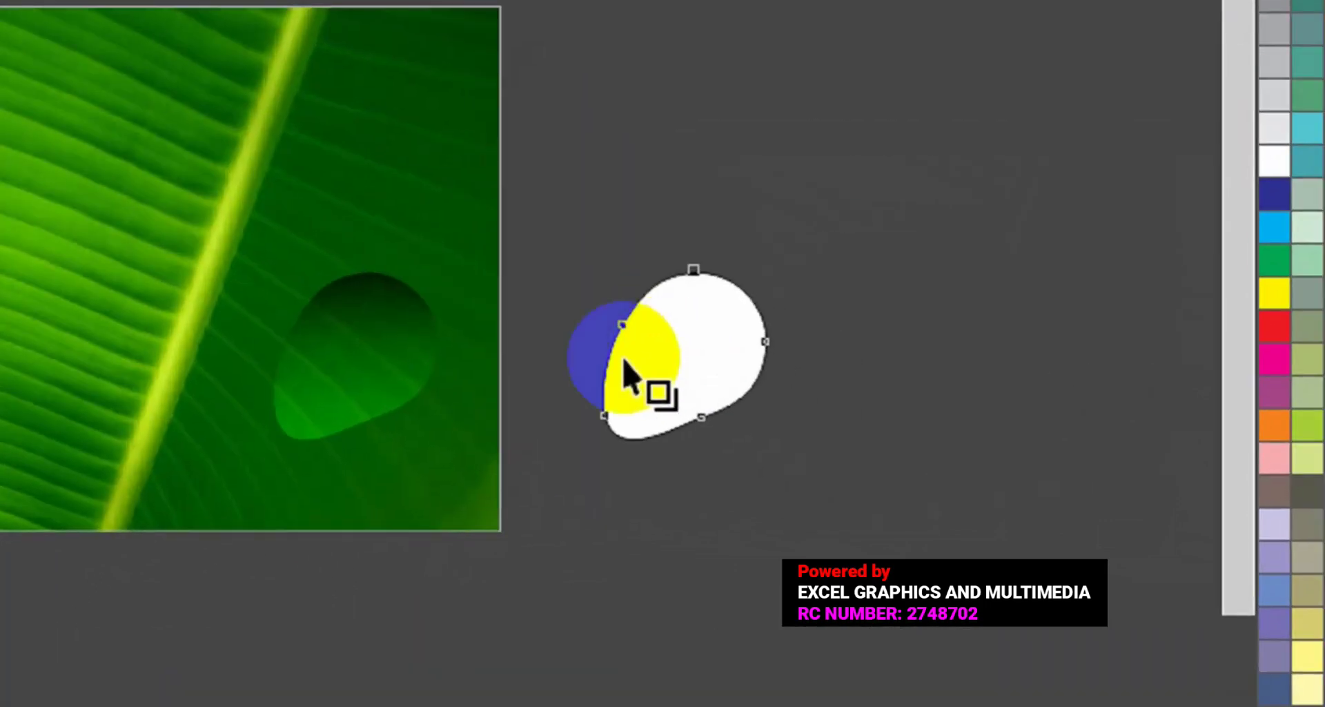
mouse_move(598, 358)
mouse_down()
mouse_move(656, 358)
mouse_move(585, 356)
mouse_up()
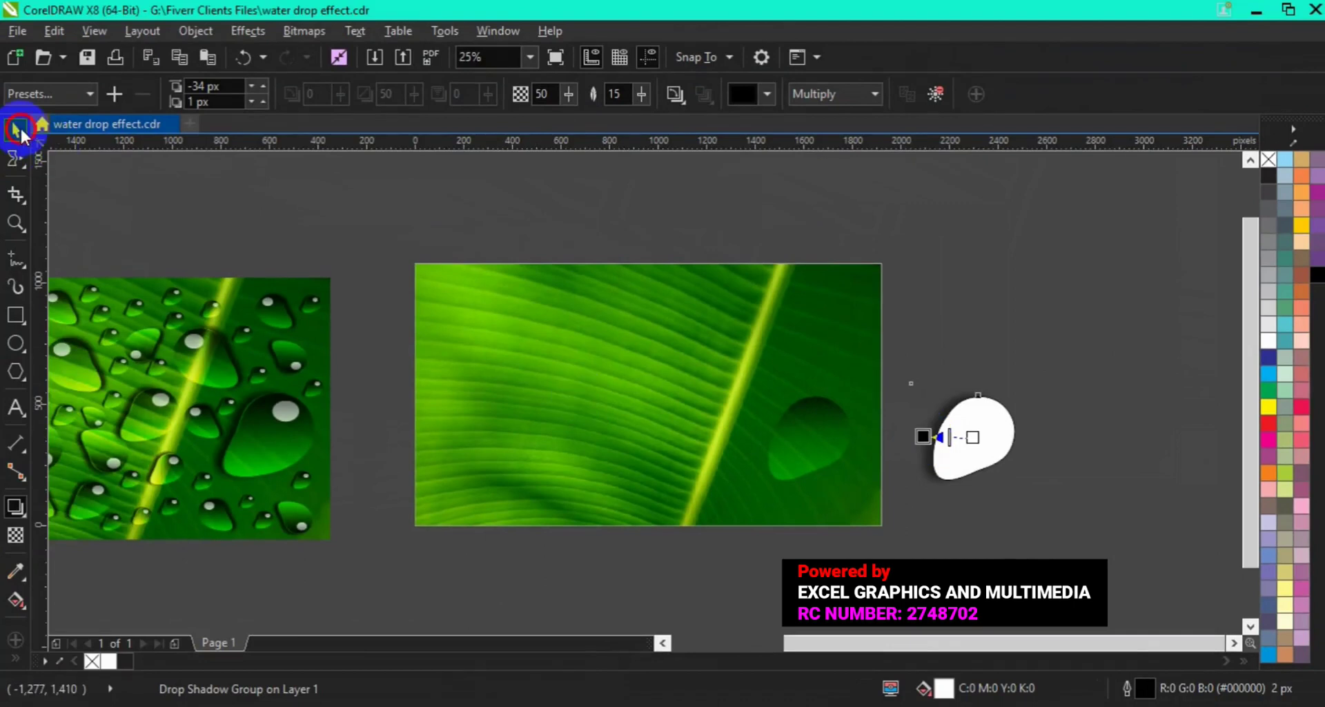
- Break the white drop's drop shadow group apart into separate shadow and drop objects
click(16, 130)
click(16, 223)
click(985, 470)
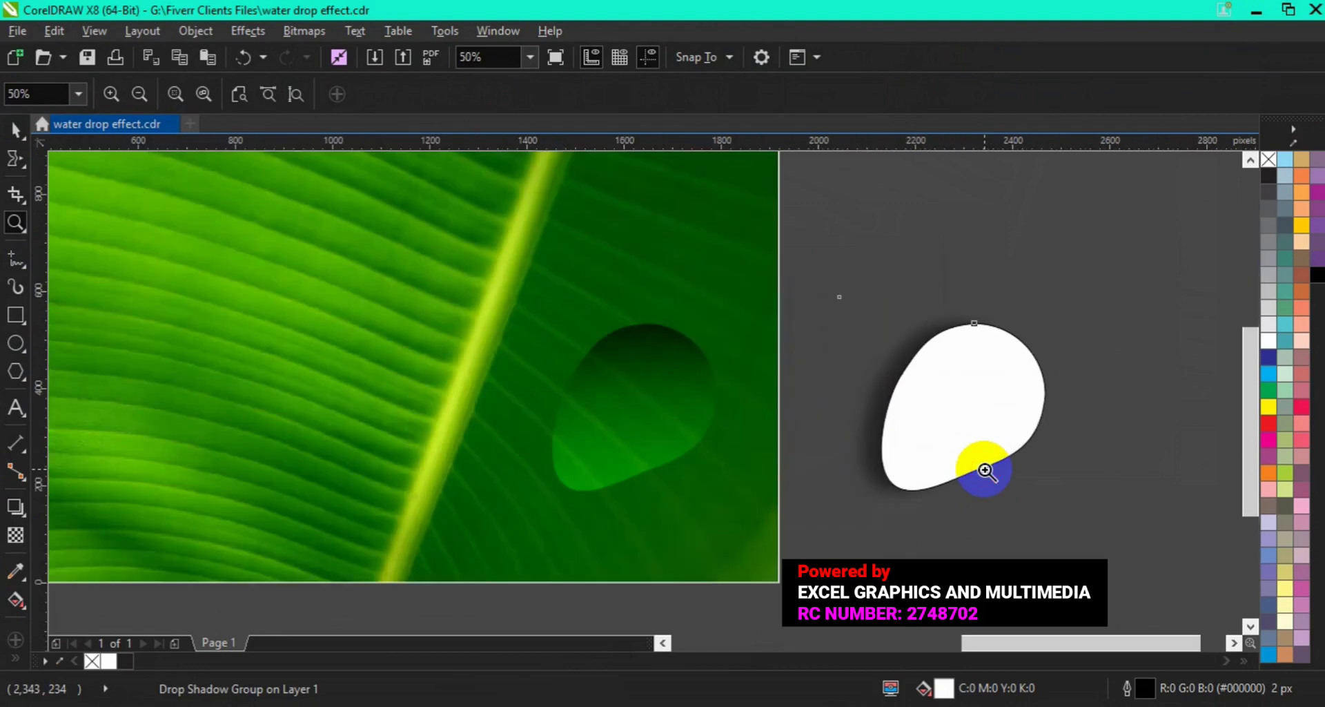
click(13, 128)
click(13, 130)
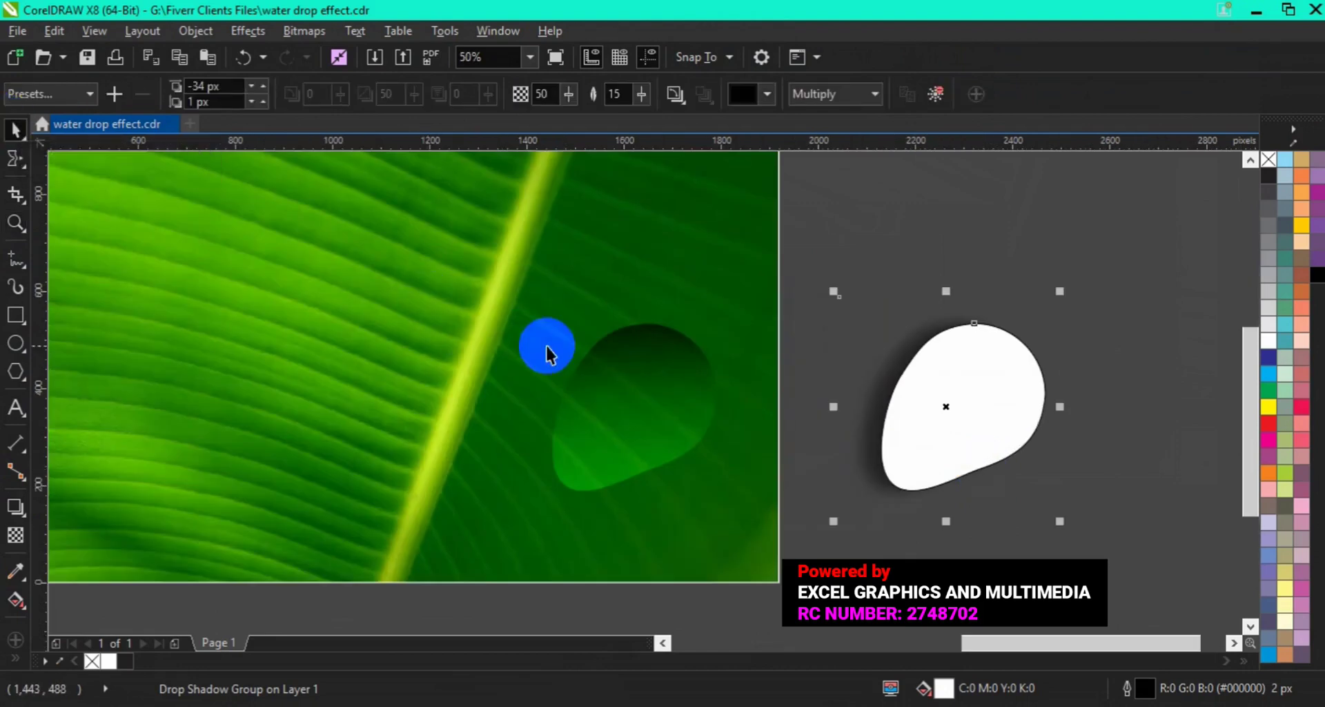
click(904, 345)
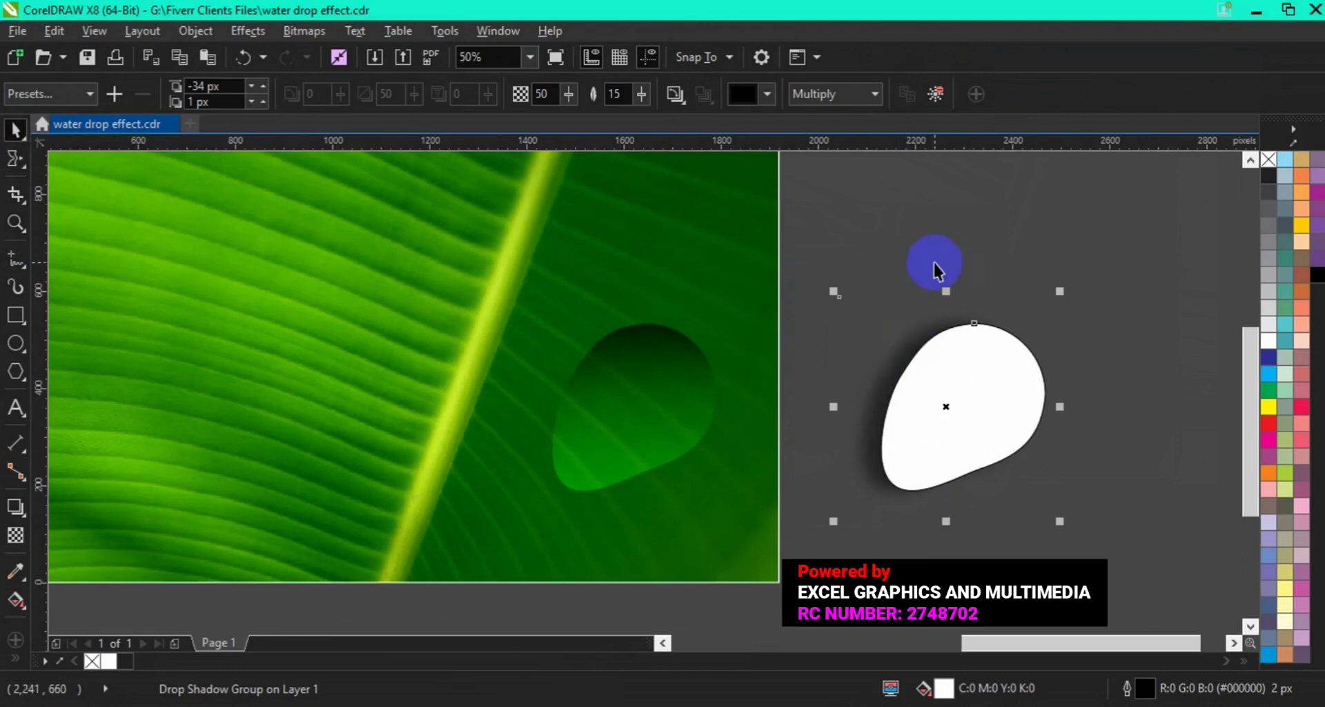
click(934, 263)
click(943, 330)
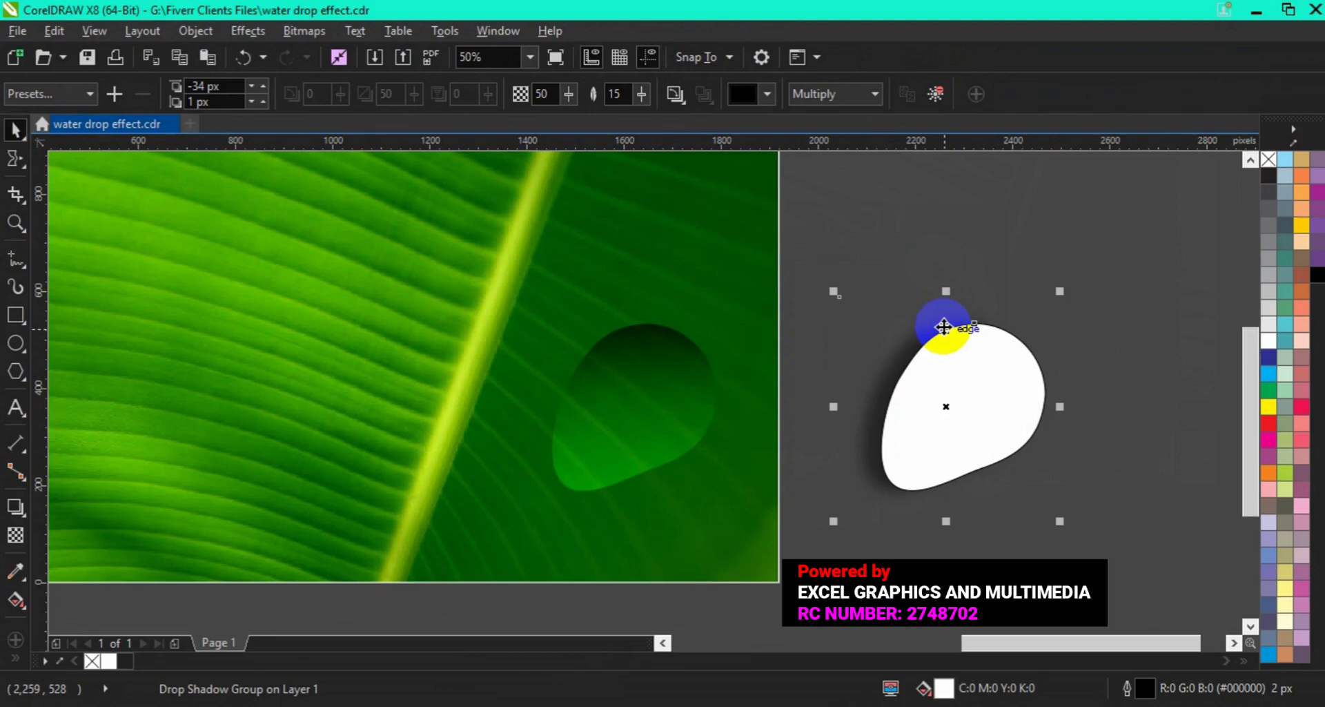
right_click(943, 326)
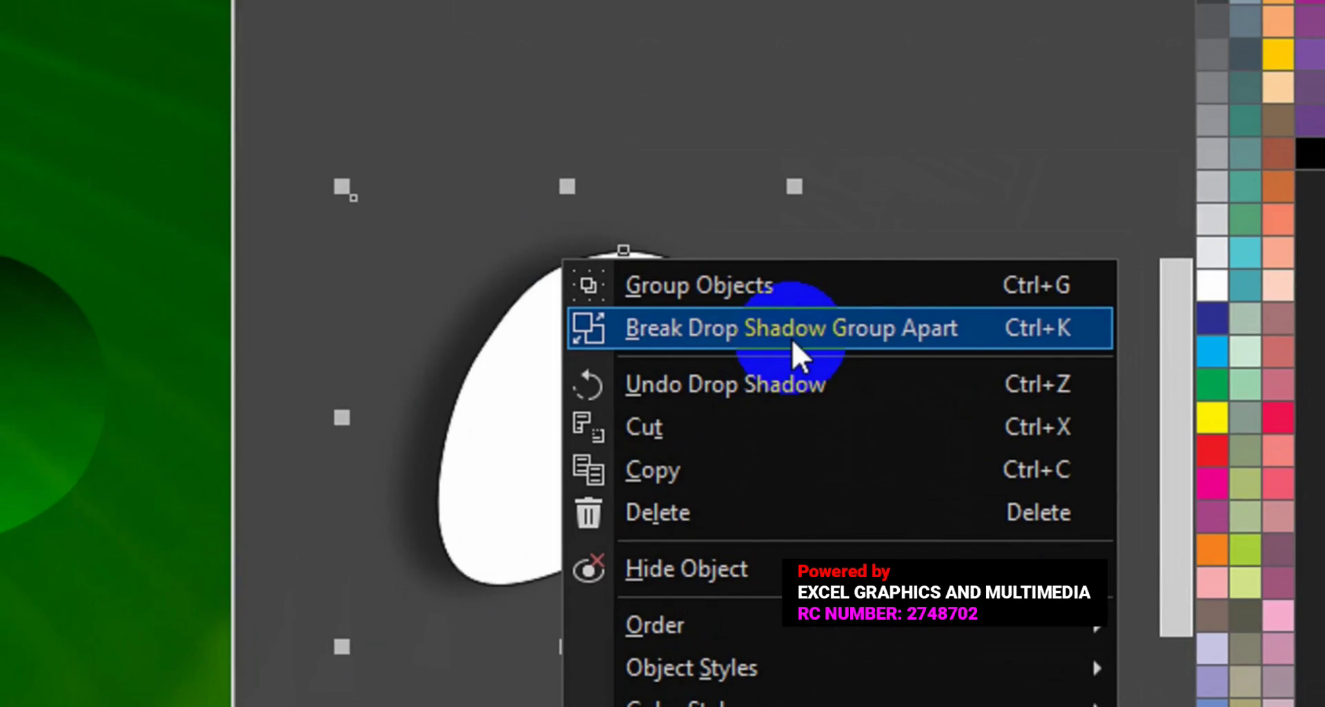
click(816, 338)
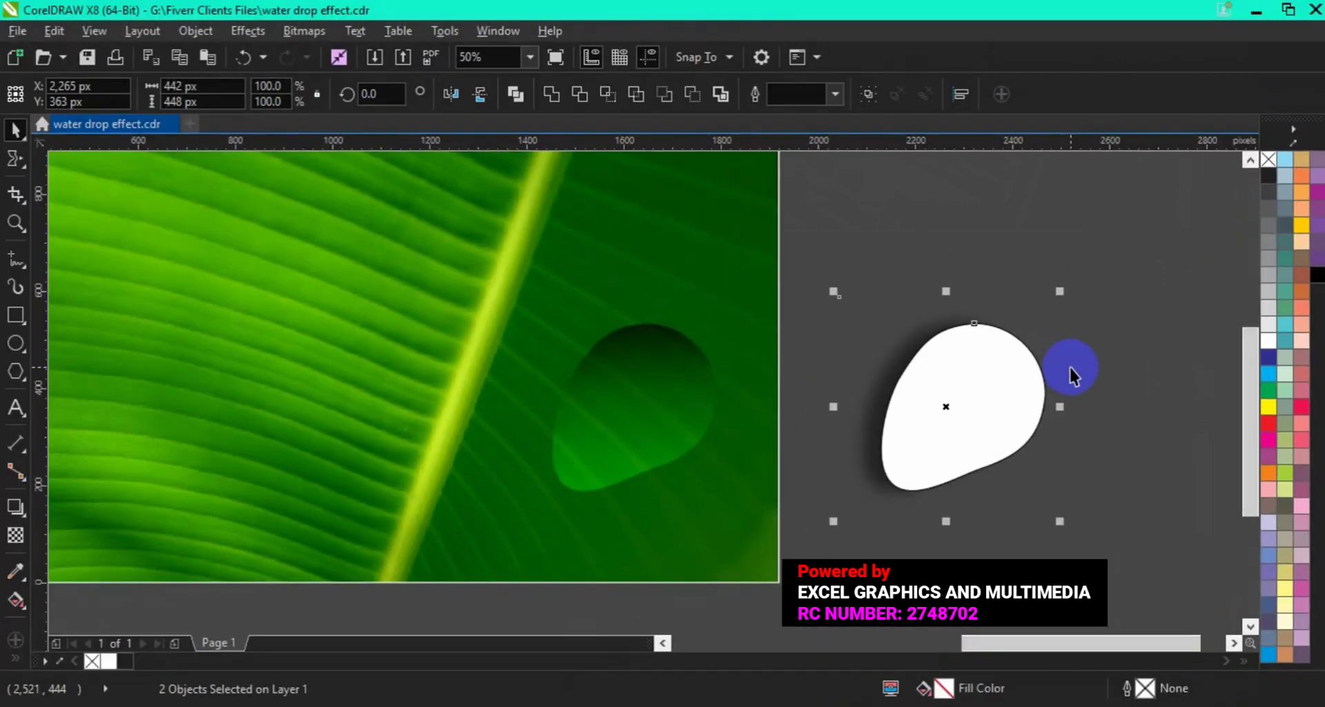
- Trim the separated shadow with the white drop shape to cut away the part beneath it
click(1109, 432)
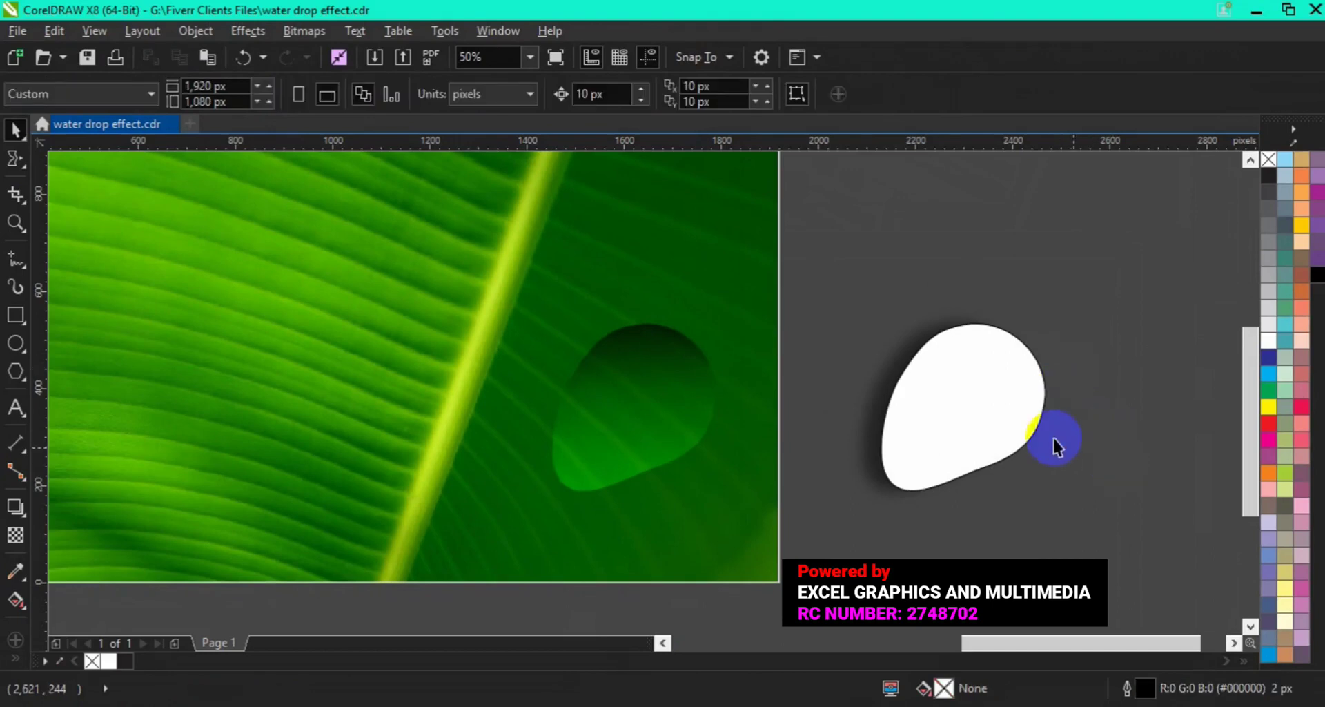
click(940, 396)
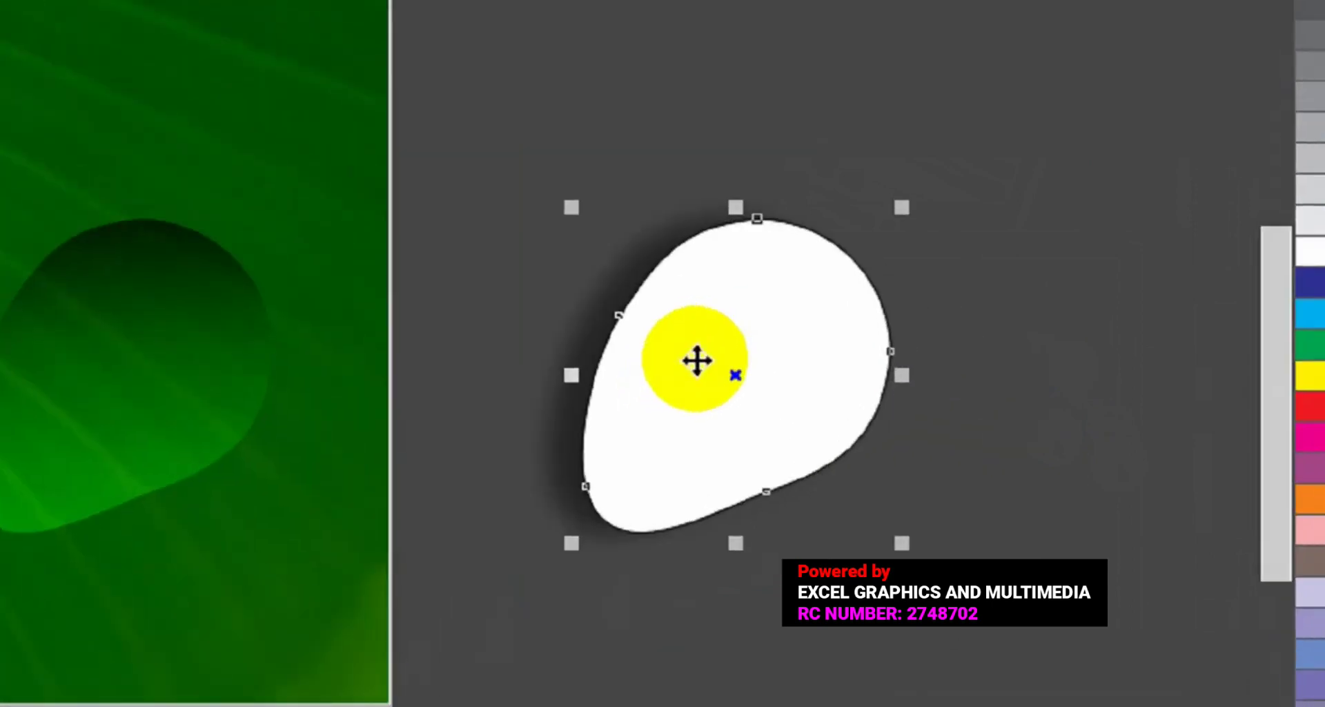
click(924, 338)
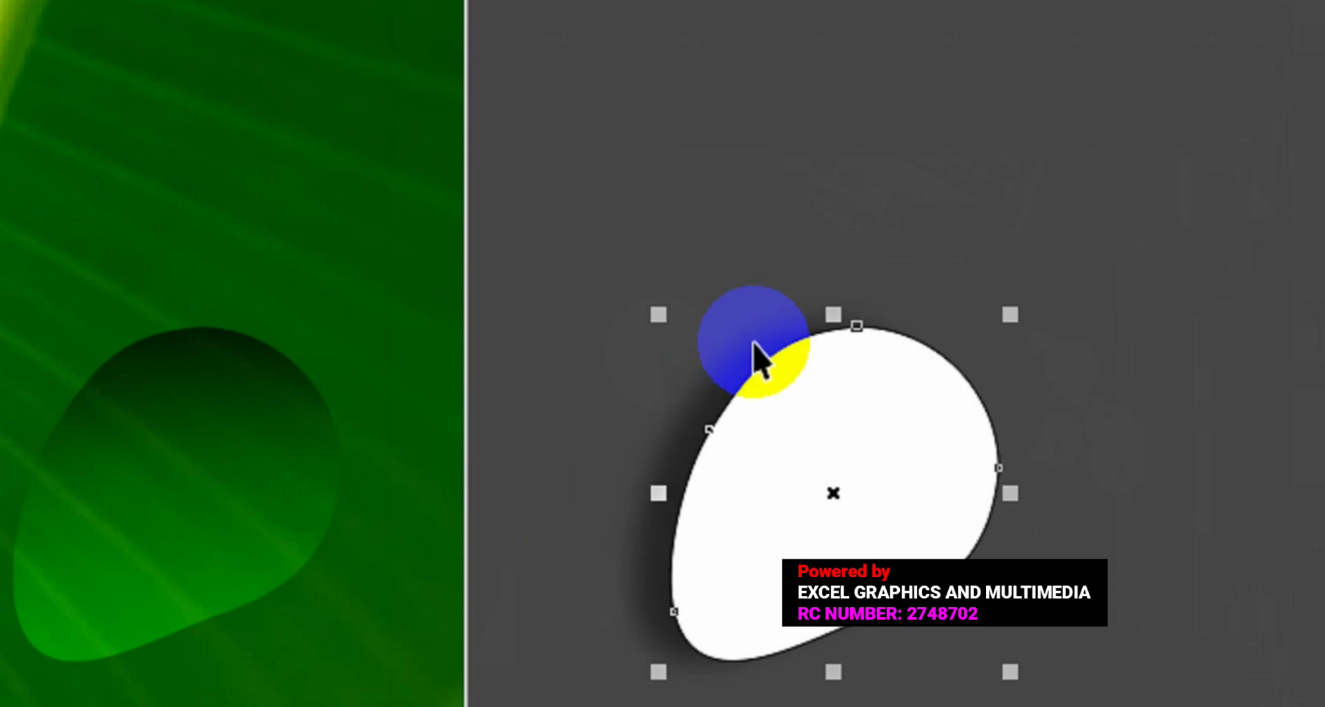
click(746, 355)
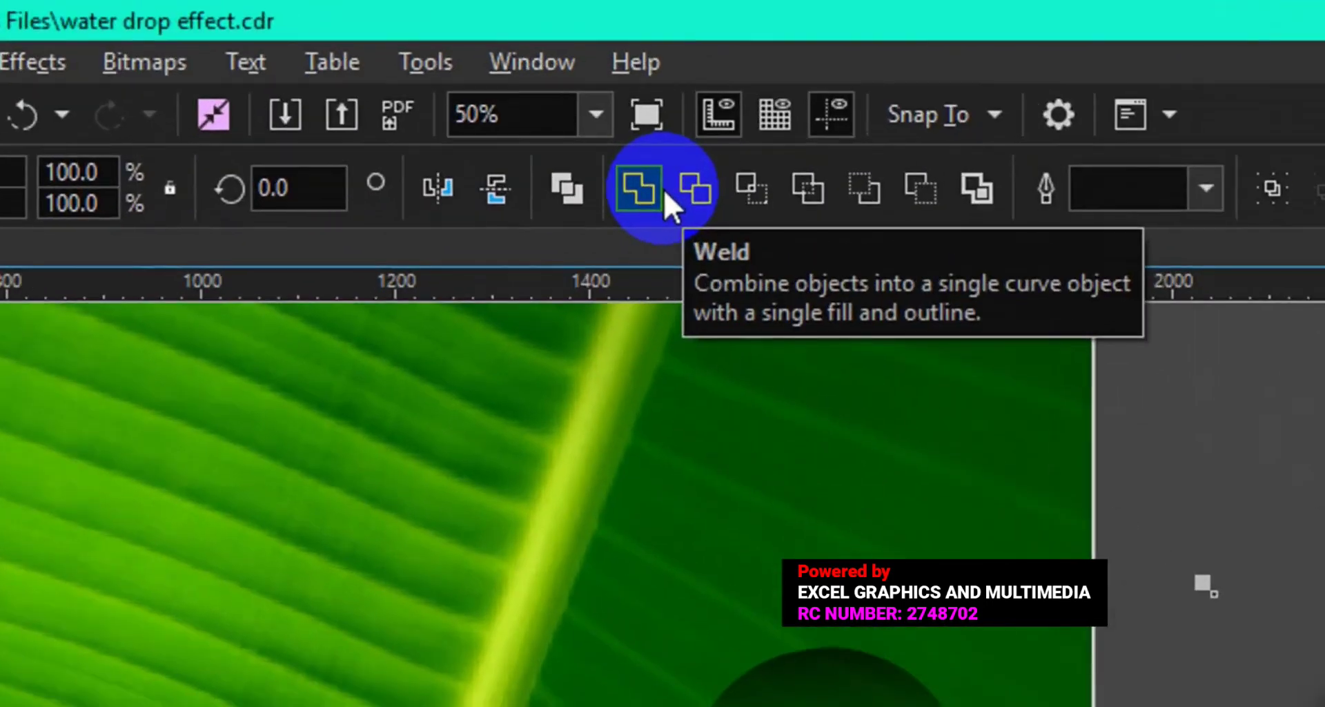
click(712, 196)
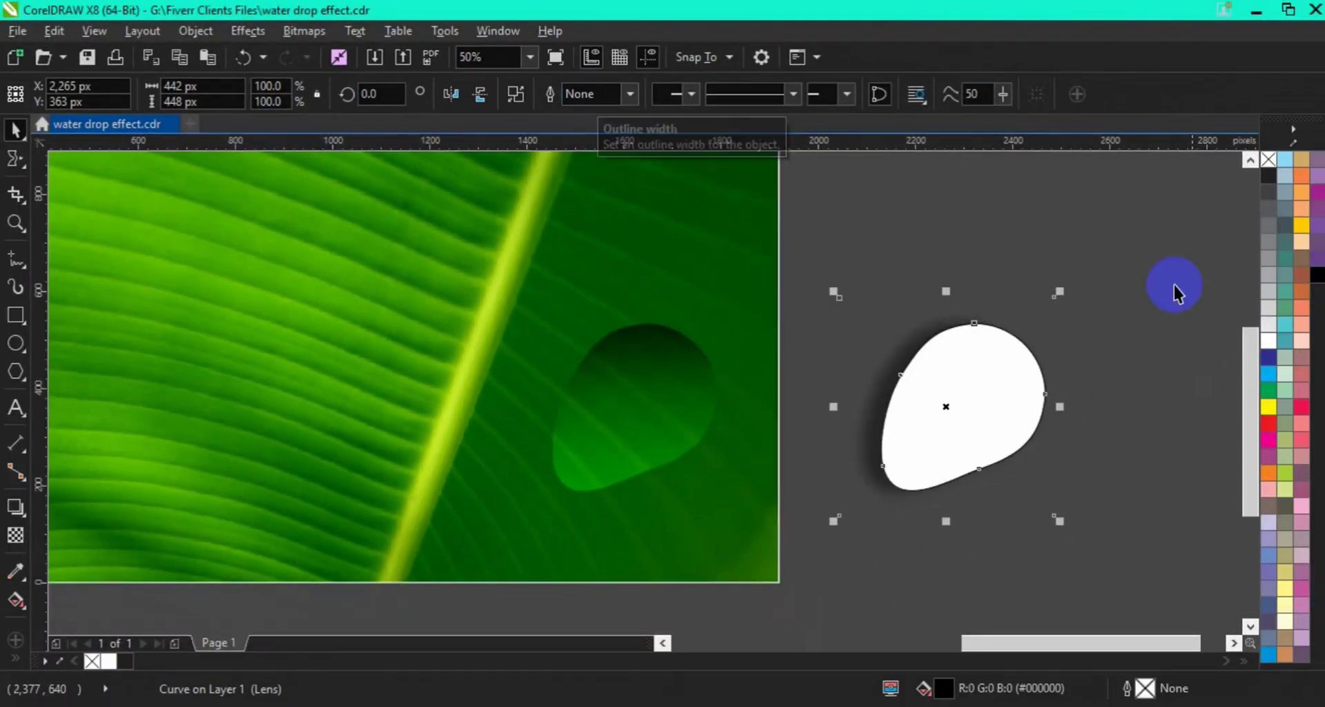
click(1183, 341)
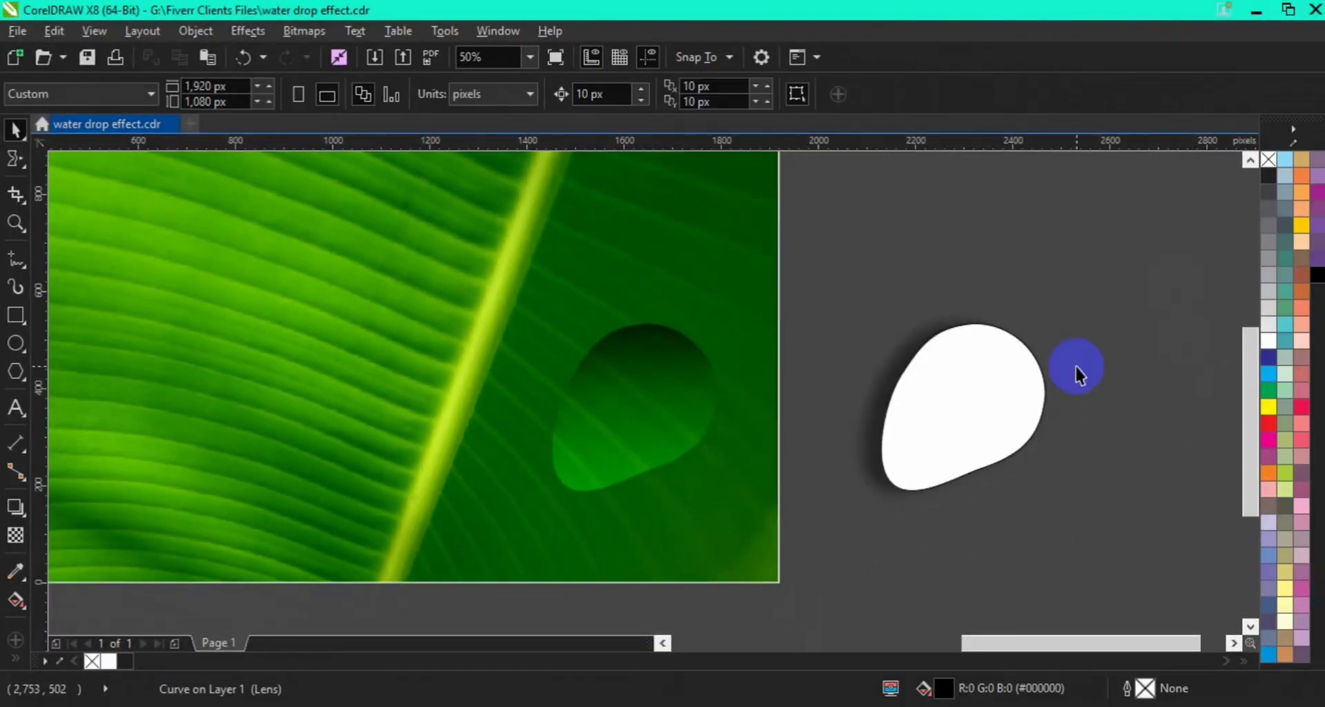
- Move the trimmed shadow onto the gradient drop on the leaf, aligning their edges, and delete the white drop
click(884, 410)
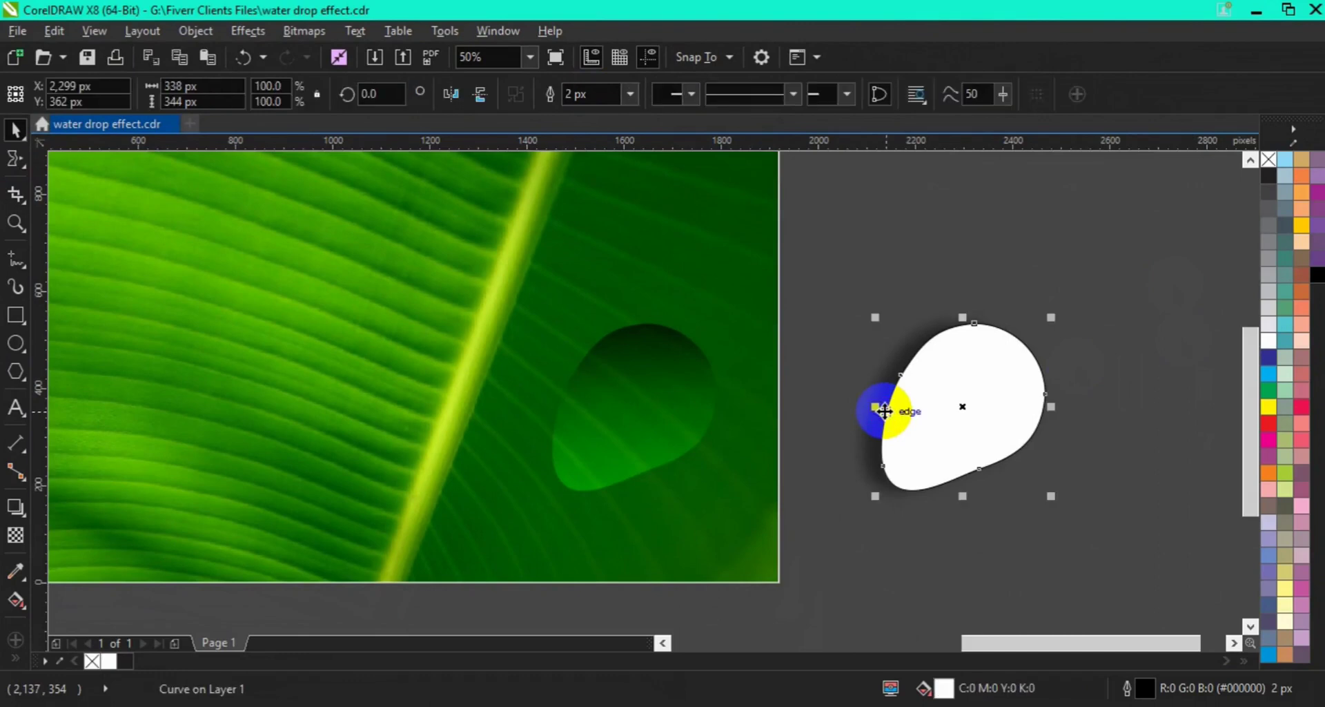
click(1103, 318)
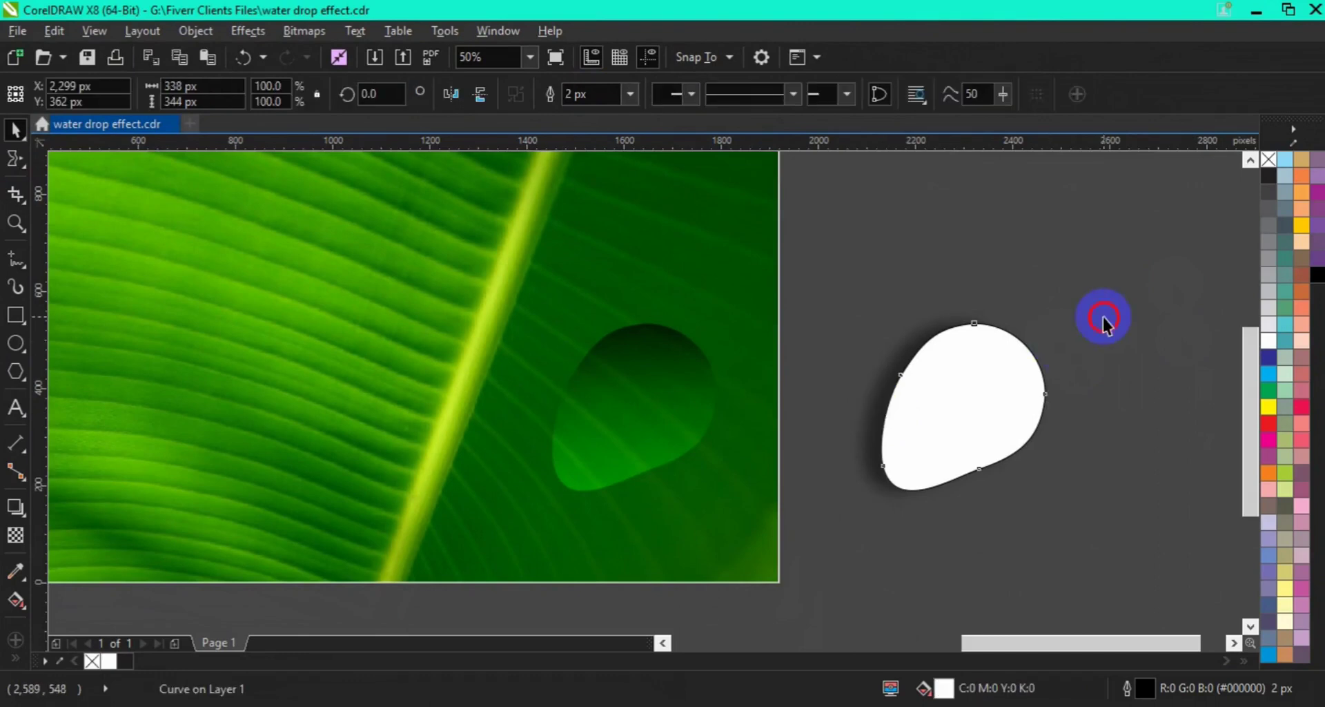
click(871, 442)
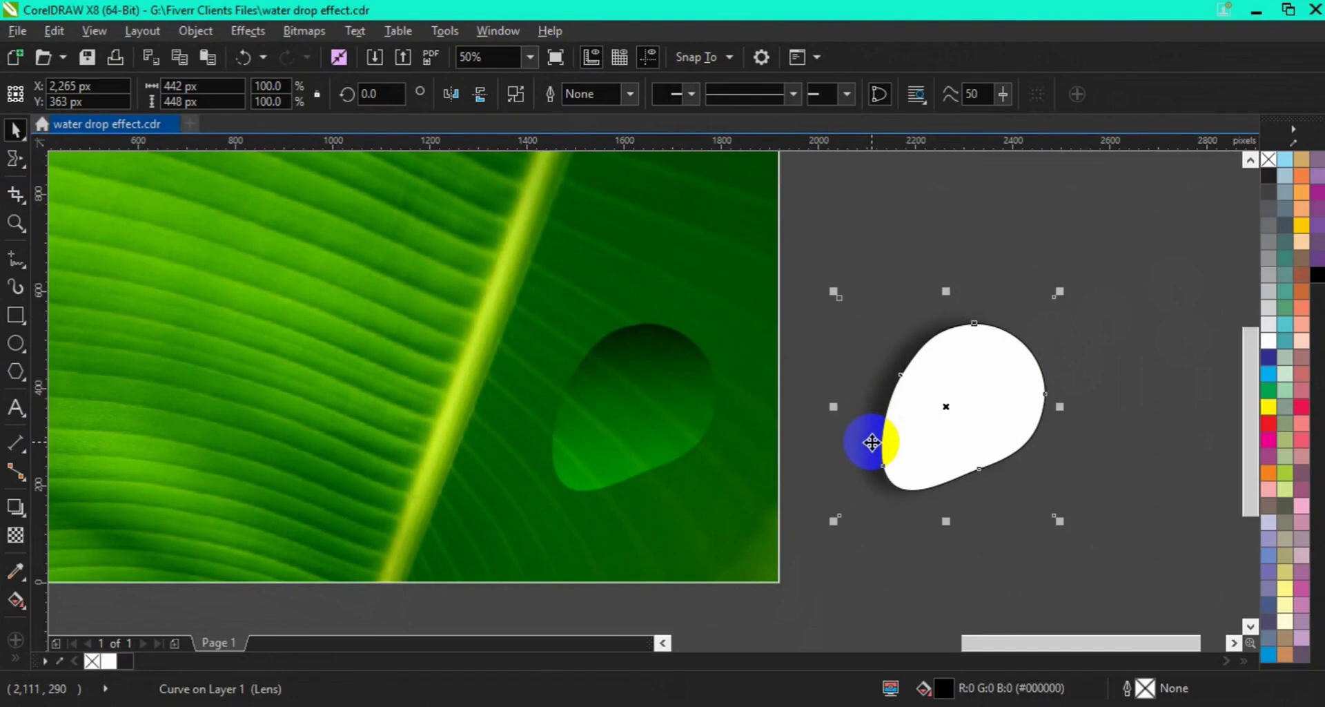
drag(871, 442, 547, 449)
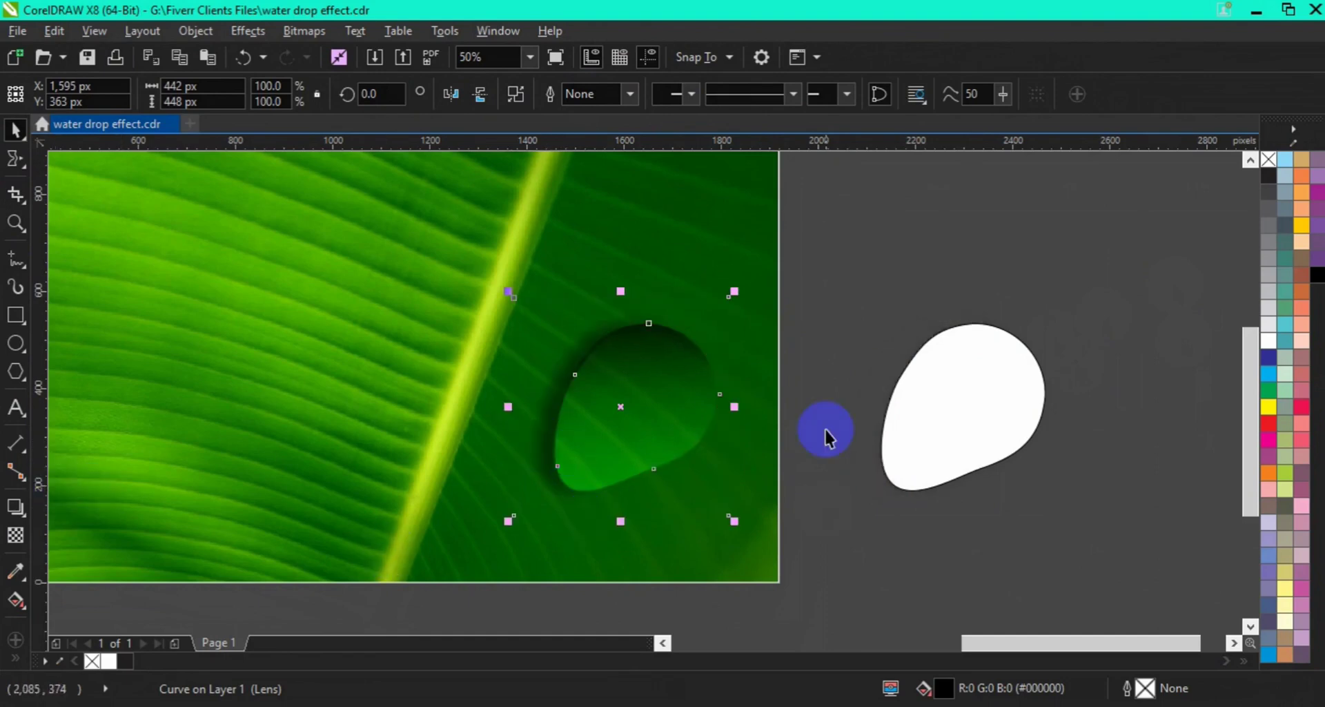
click(937, 449)
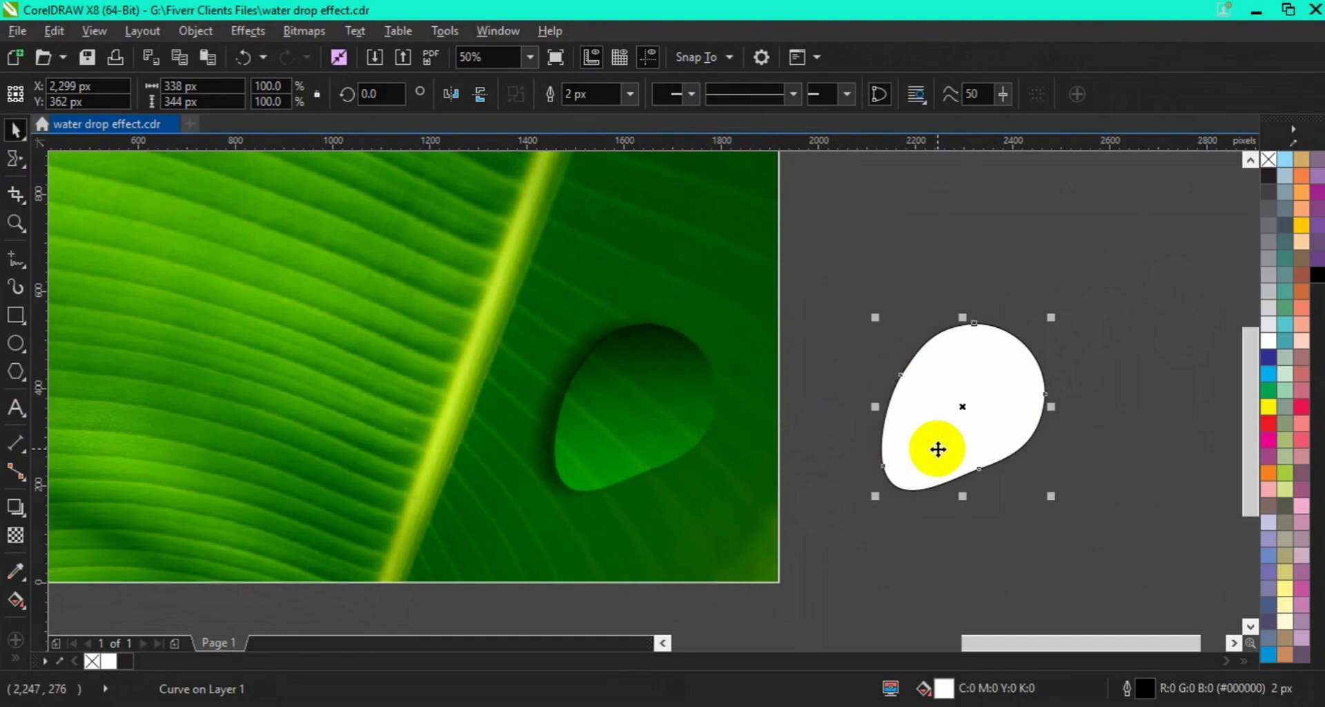
key(Delete)
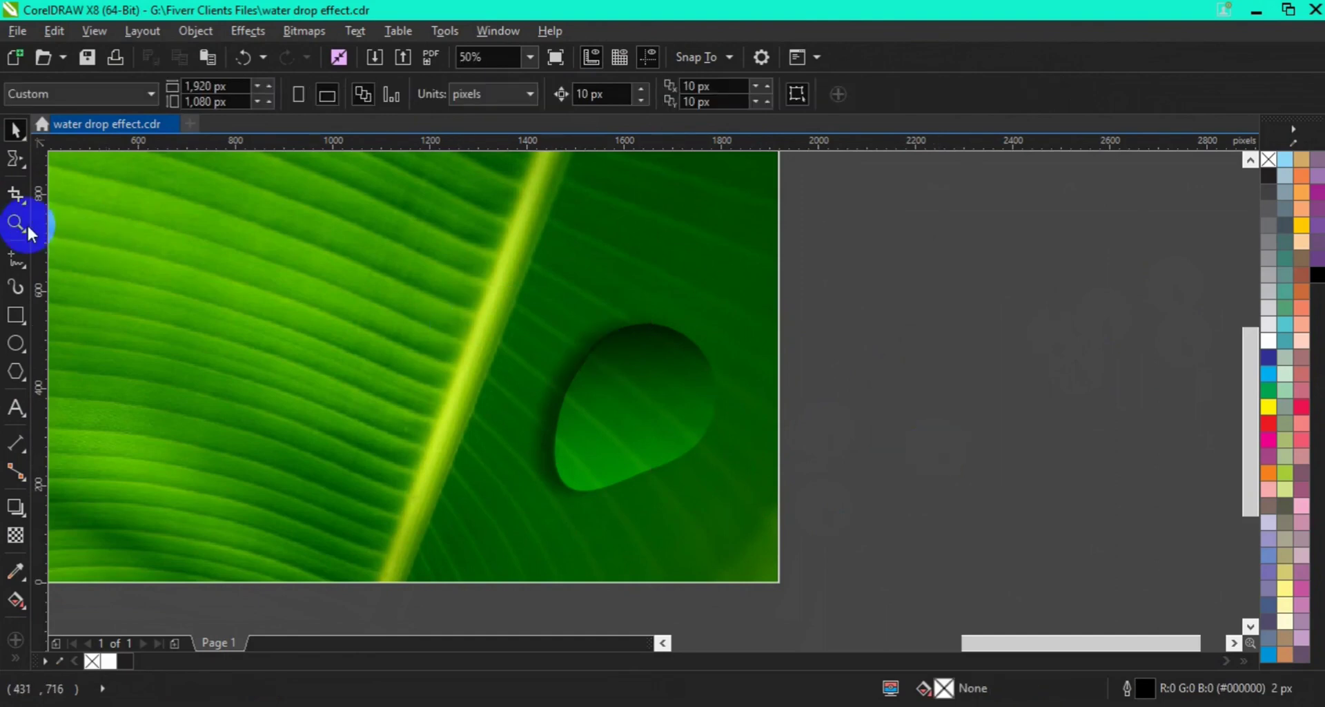
- Draw an ellipse about 180 by 96 px inside the upper part of the leaf's drop and fill it white
click(22, 224)
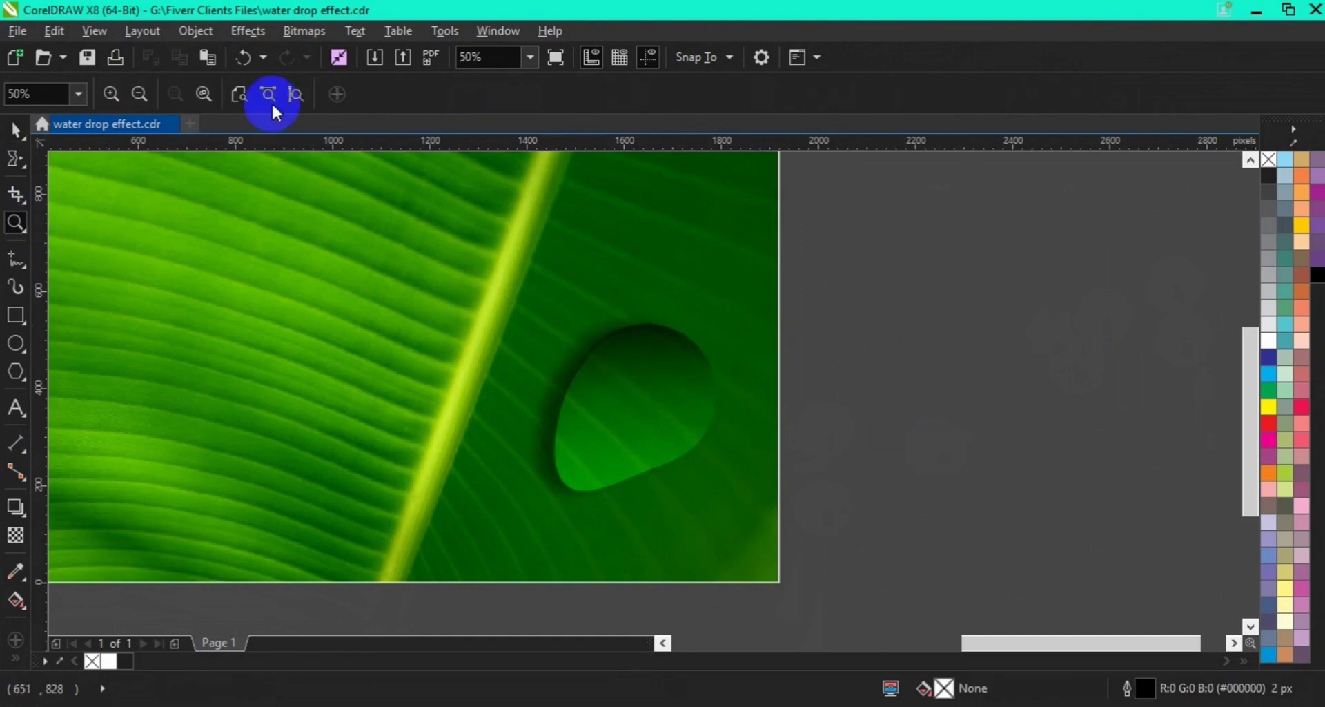
click(143, 90)
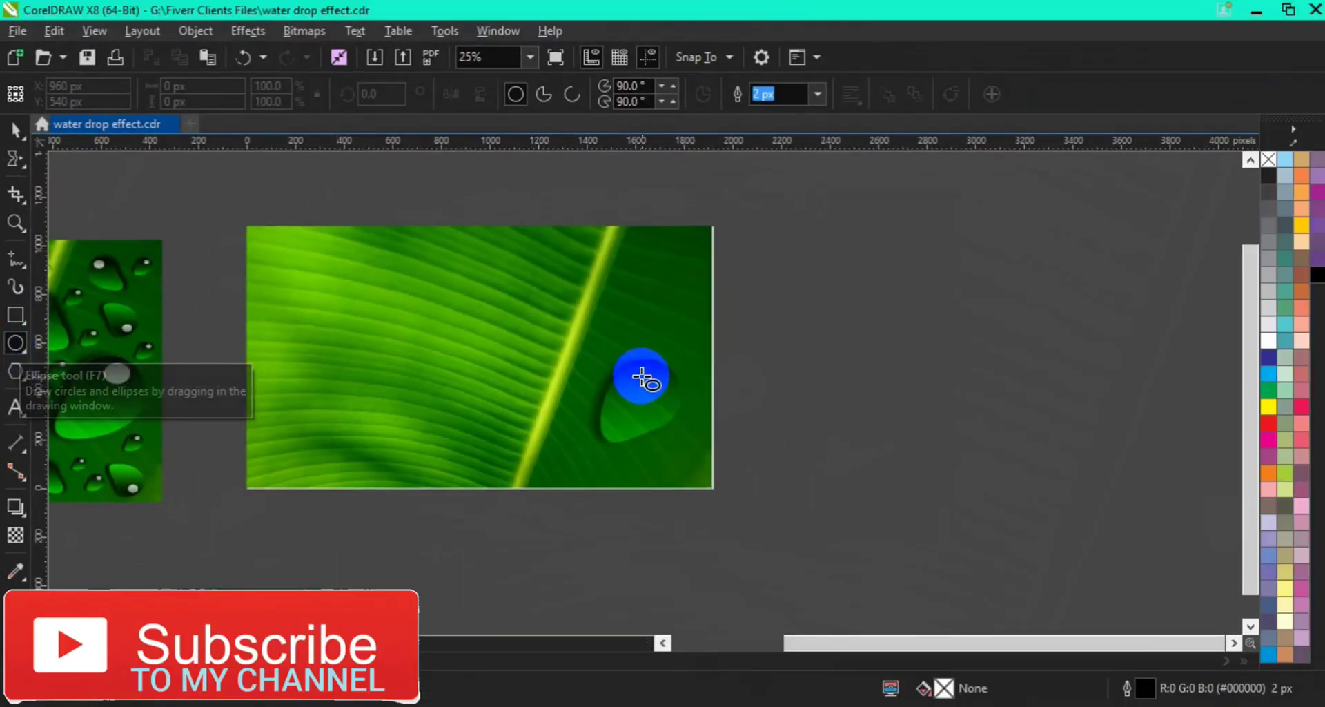
drag(626, 366, 671, 391)
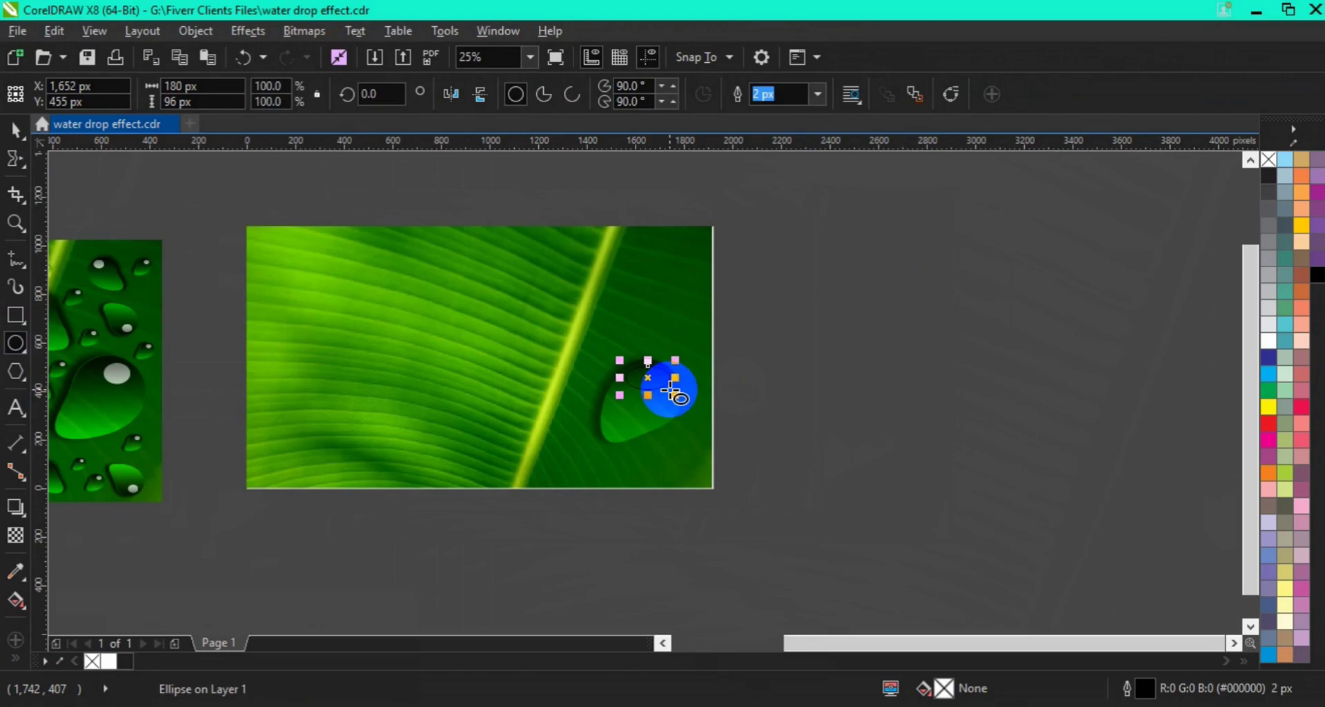
click(1269, 340)
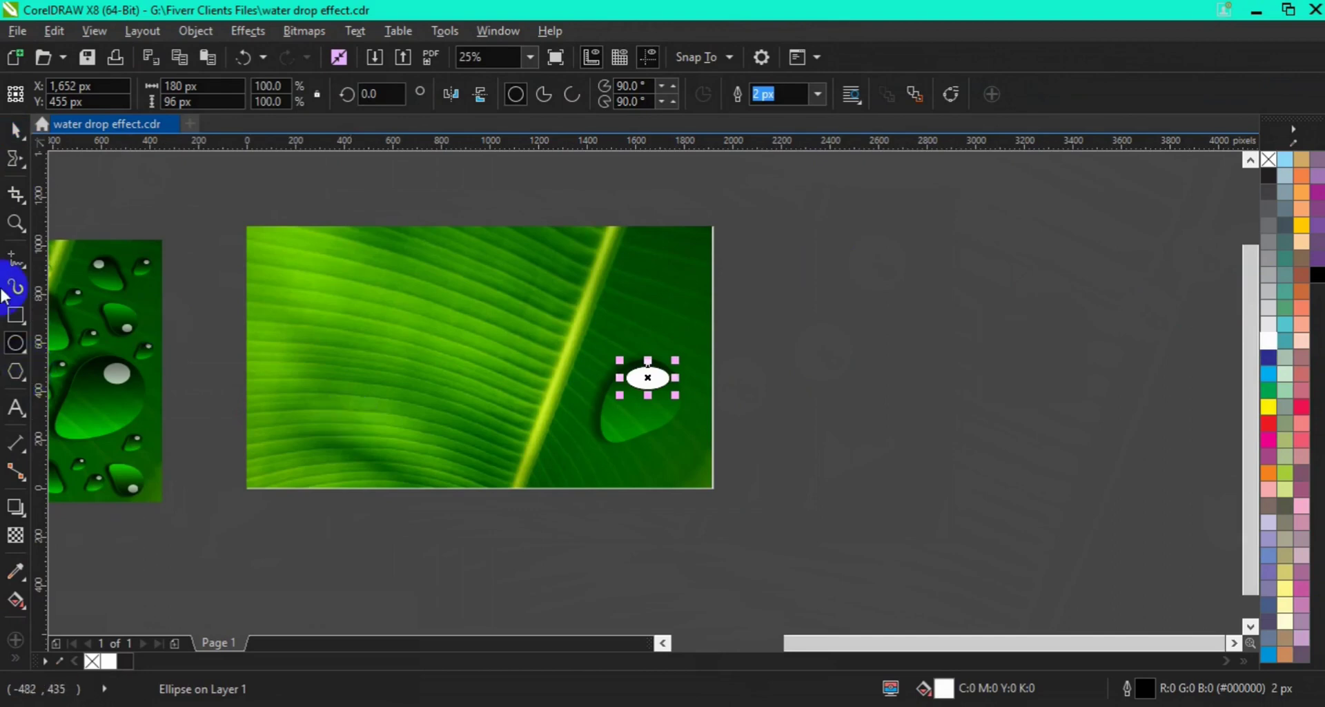
- Give the white ellipse a downward linear fountain fill, white at both ends with 100% transparency at the lower end, and remove its outline
click(15, 222)
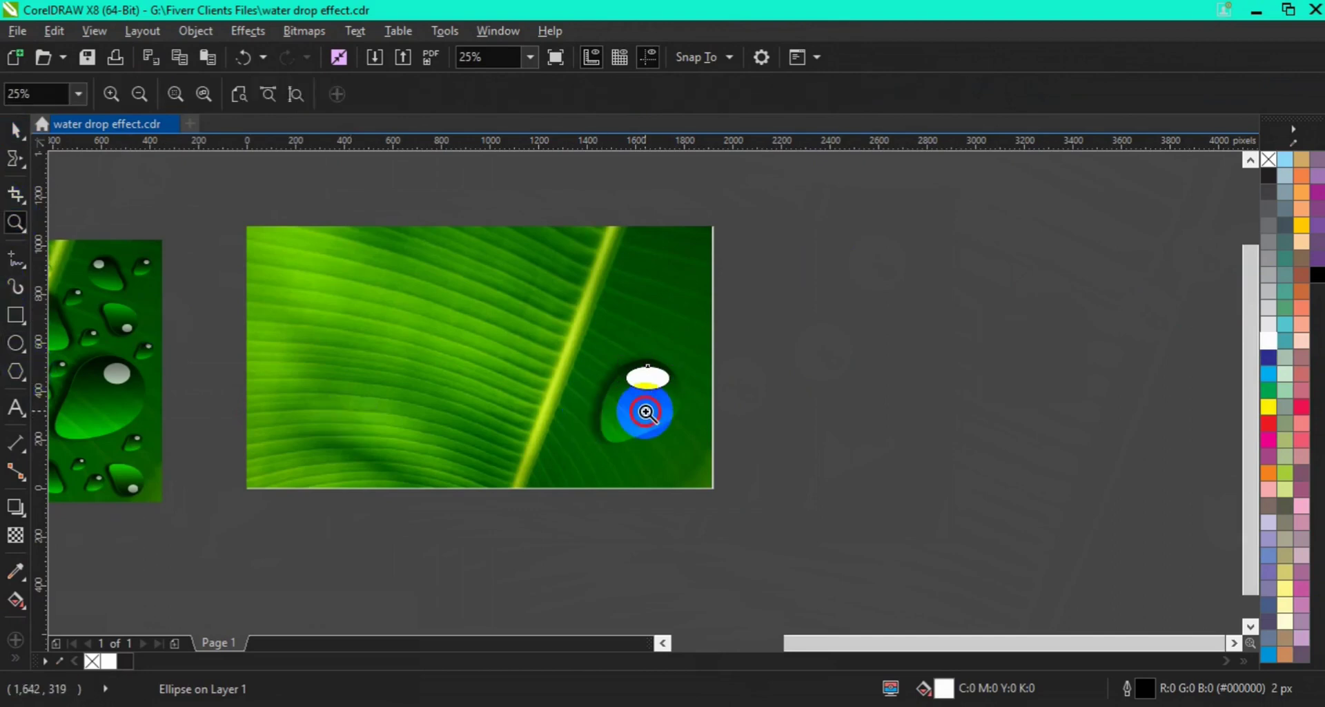
click(642, 412)
click(12, 127)
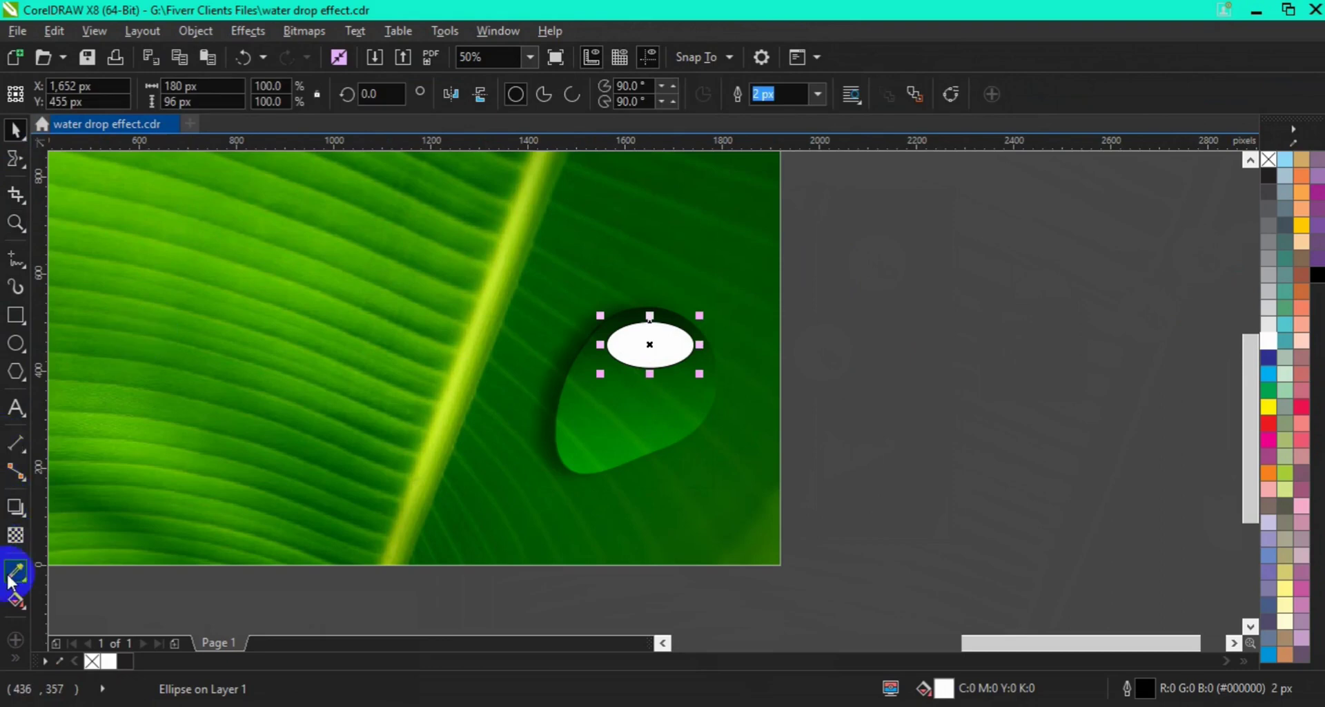
click(15, 599)
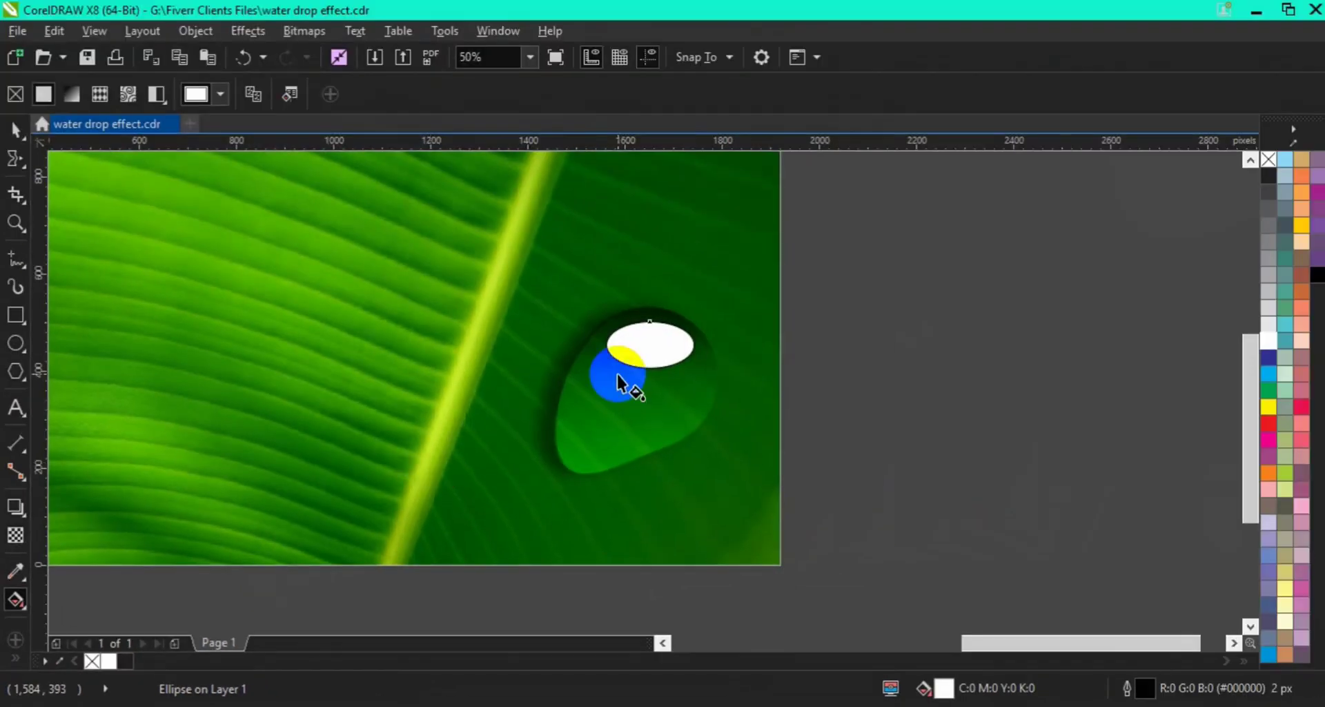
drag(649, 310, 653, 346)
click(740, 378)
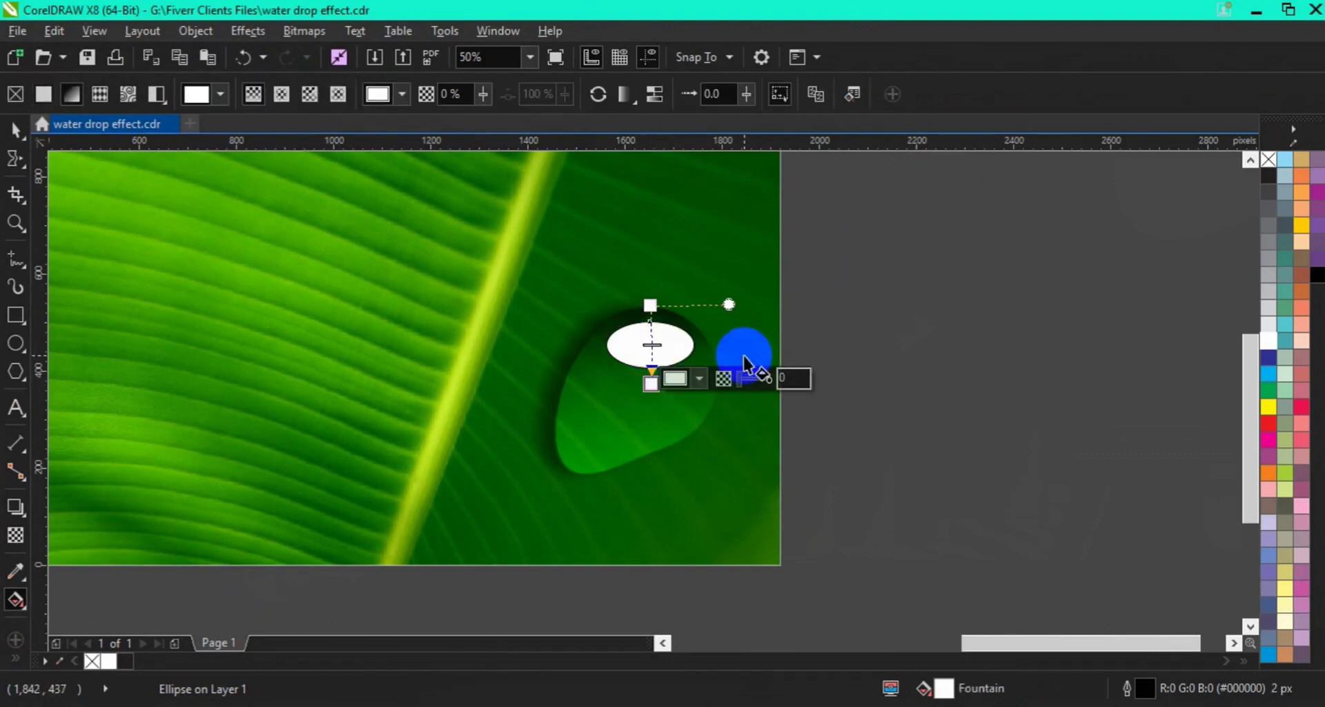
drag(740, 377, 768, 376)
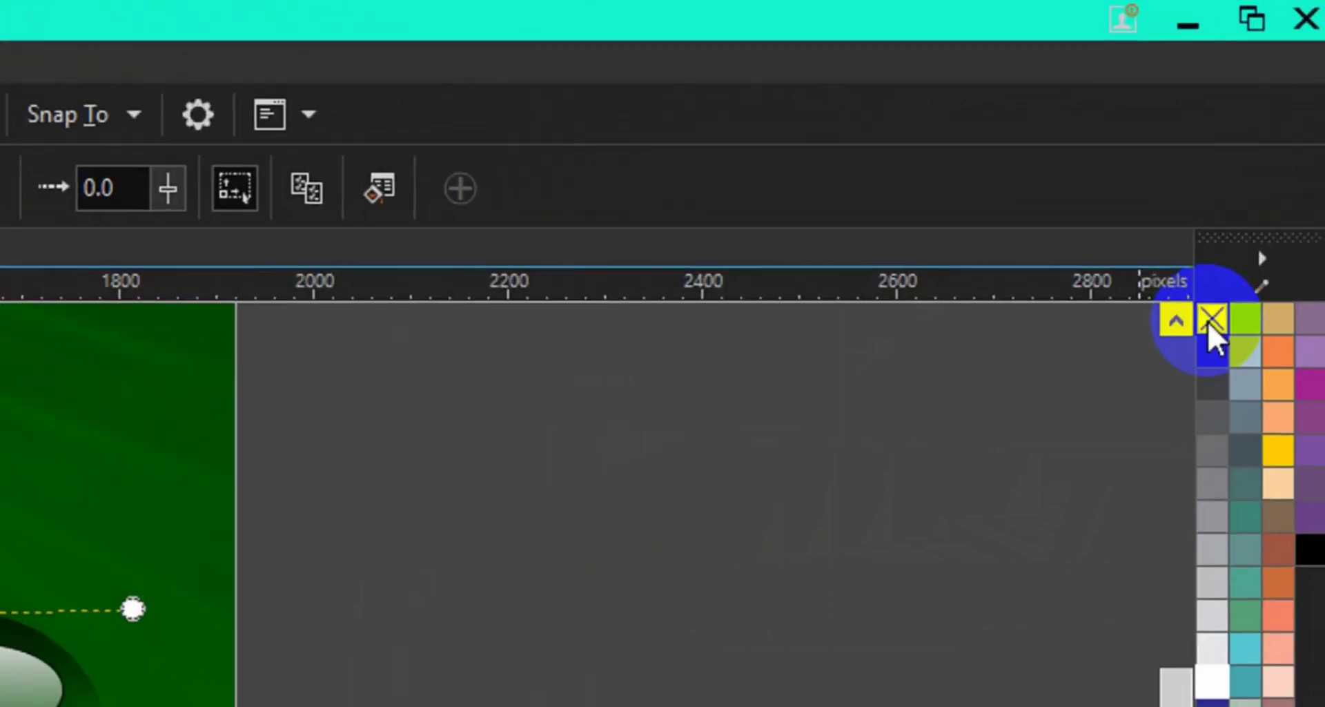
right_click(1213, 321)
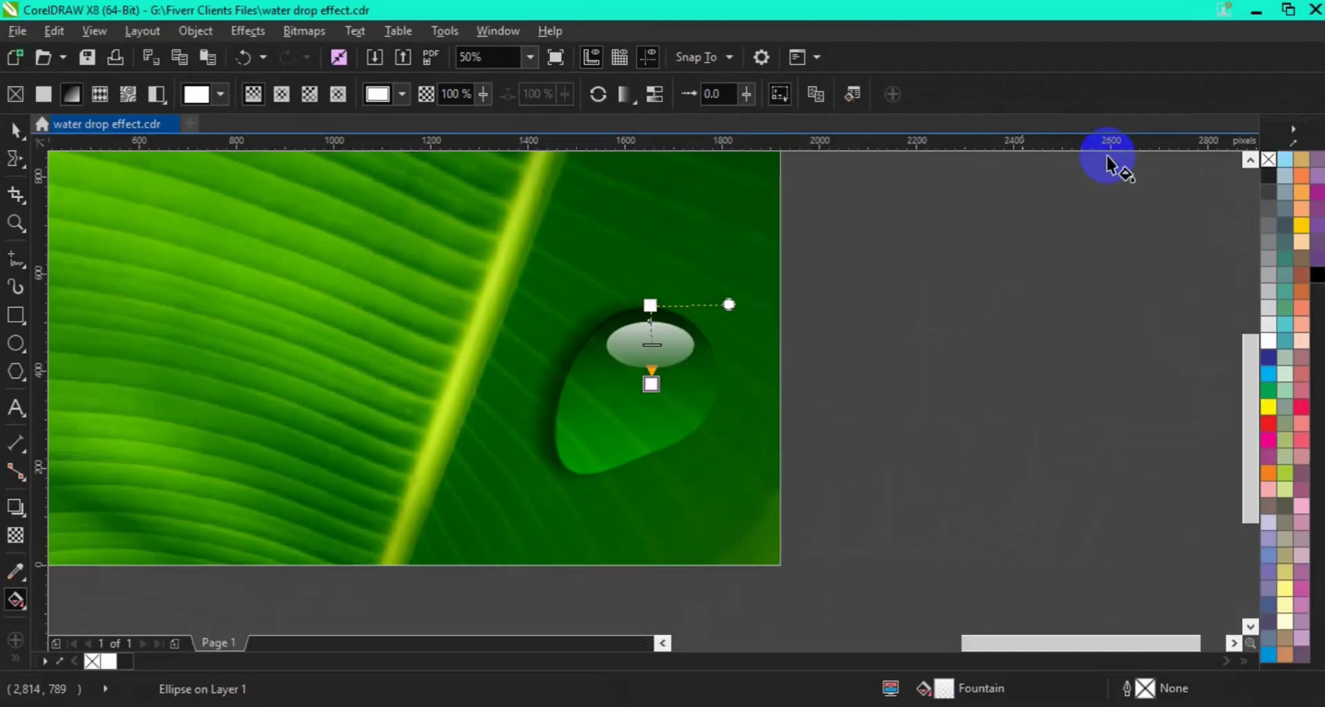
click(16, 128)
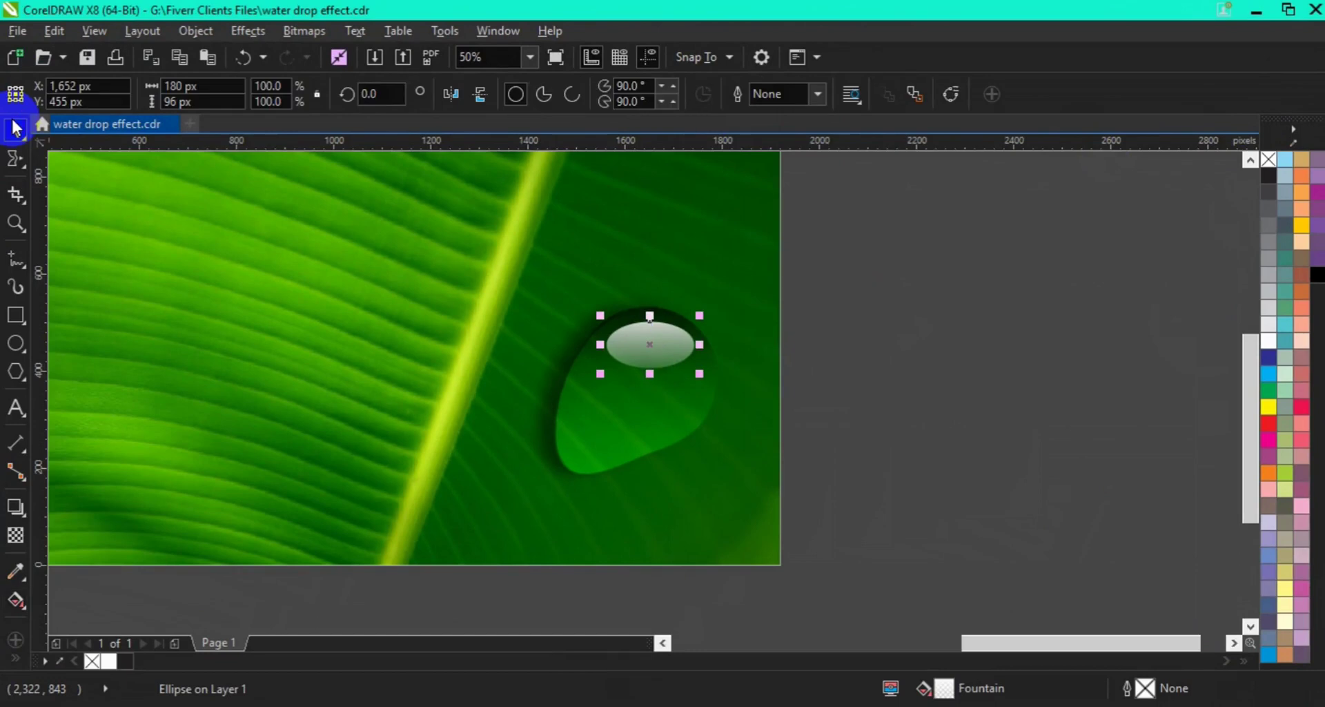
- Select the drop on the leaf together with its shadow and white highlight and group them
click(1012, 366)
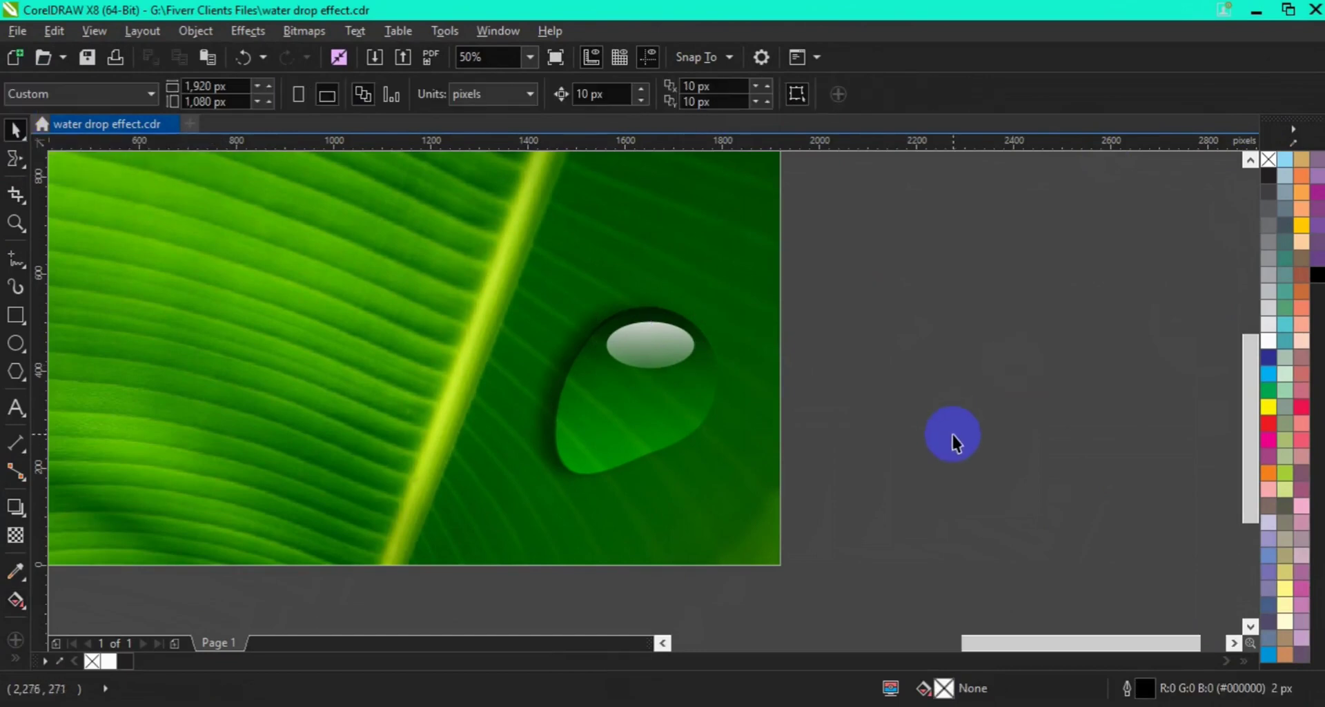
drag(1001, 295, 438, 471)
drag(399, 540, 396, 549)
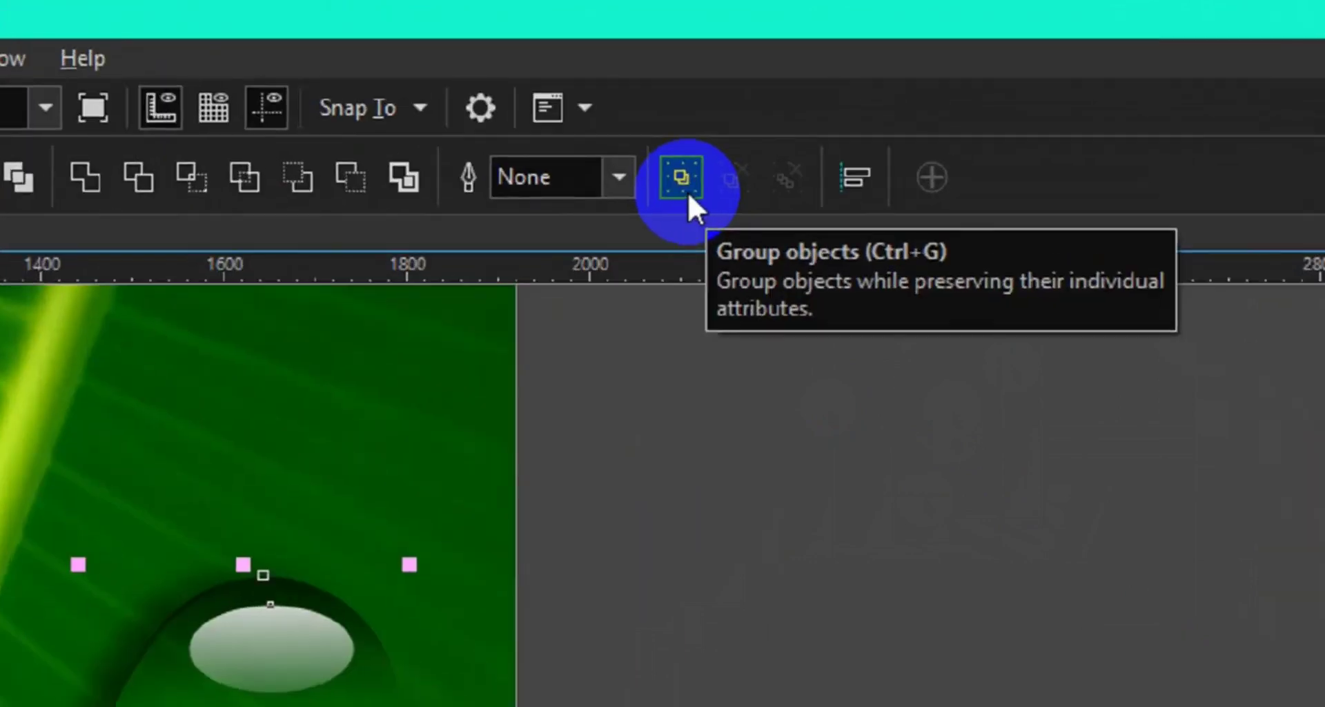
click(689, 193)
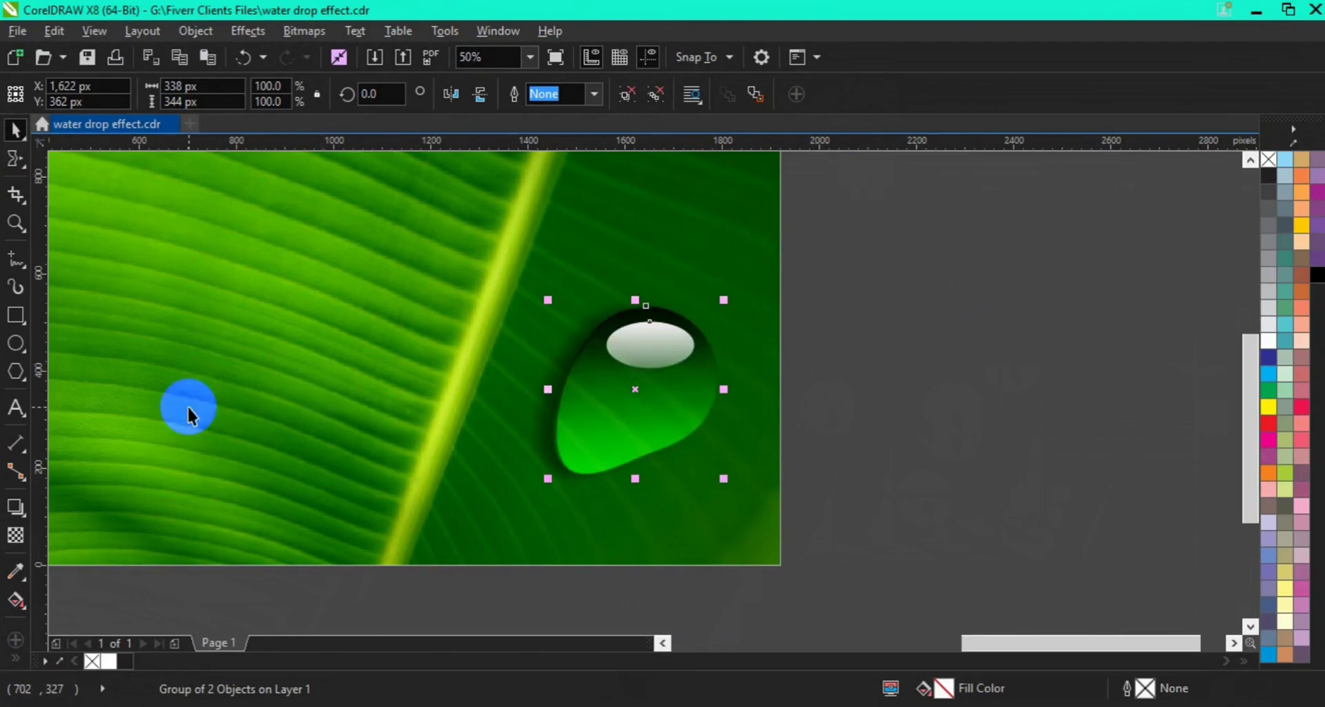
- Select the complete drop on the leaf again in a 25% view and group its remaining parts into one object
click(16, 233)
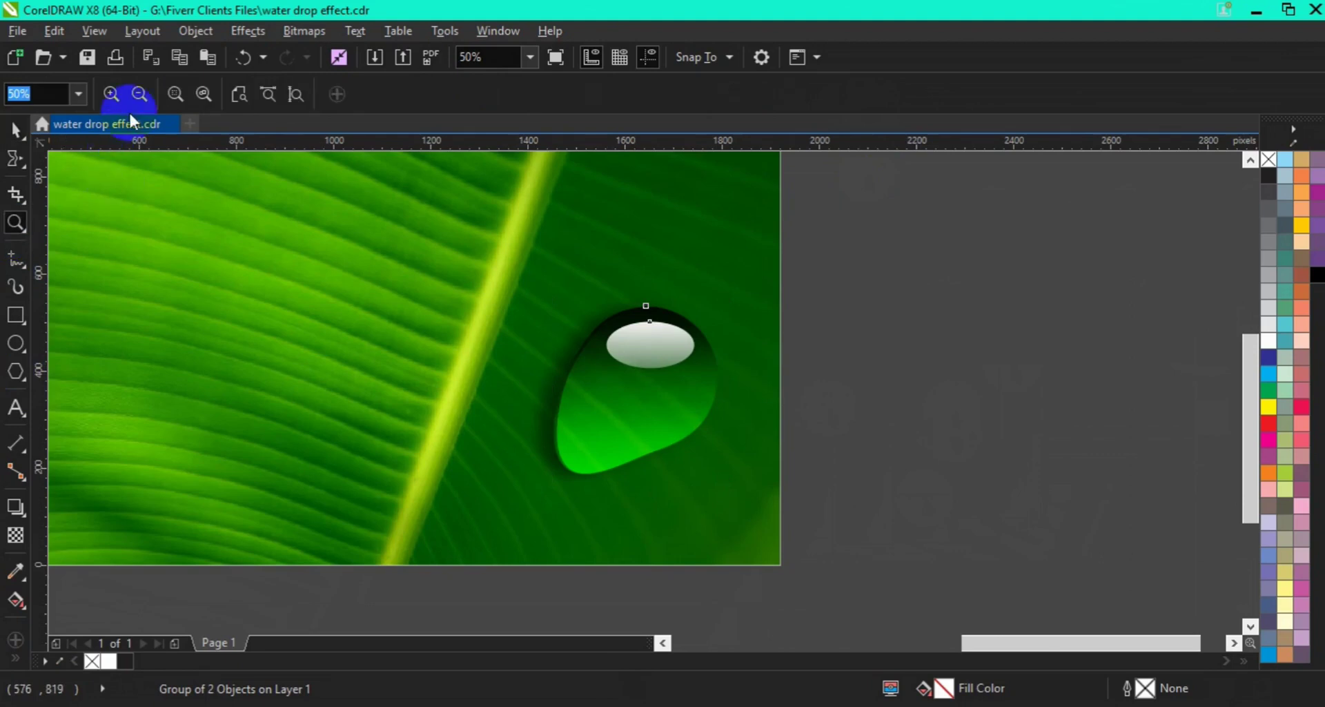
click(139, 94)
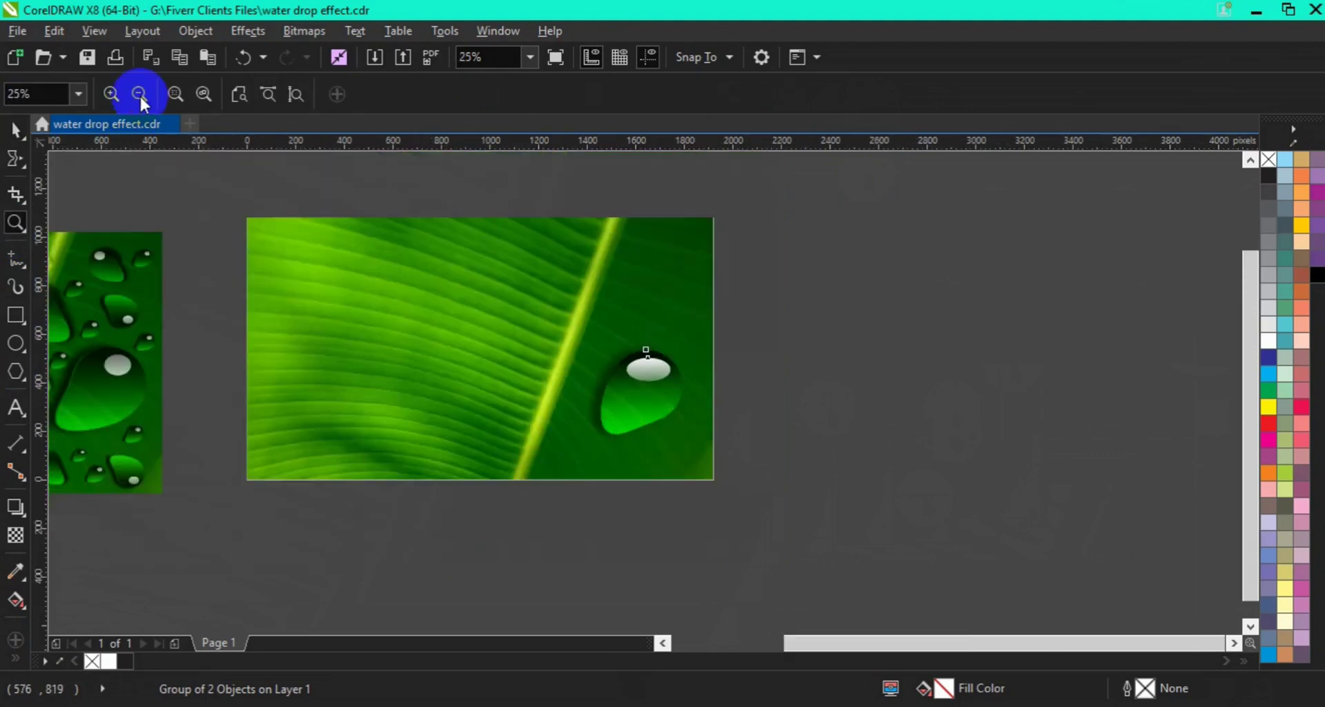
click(16, 129)
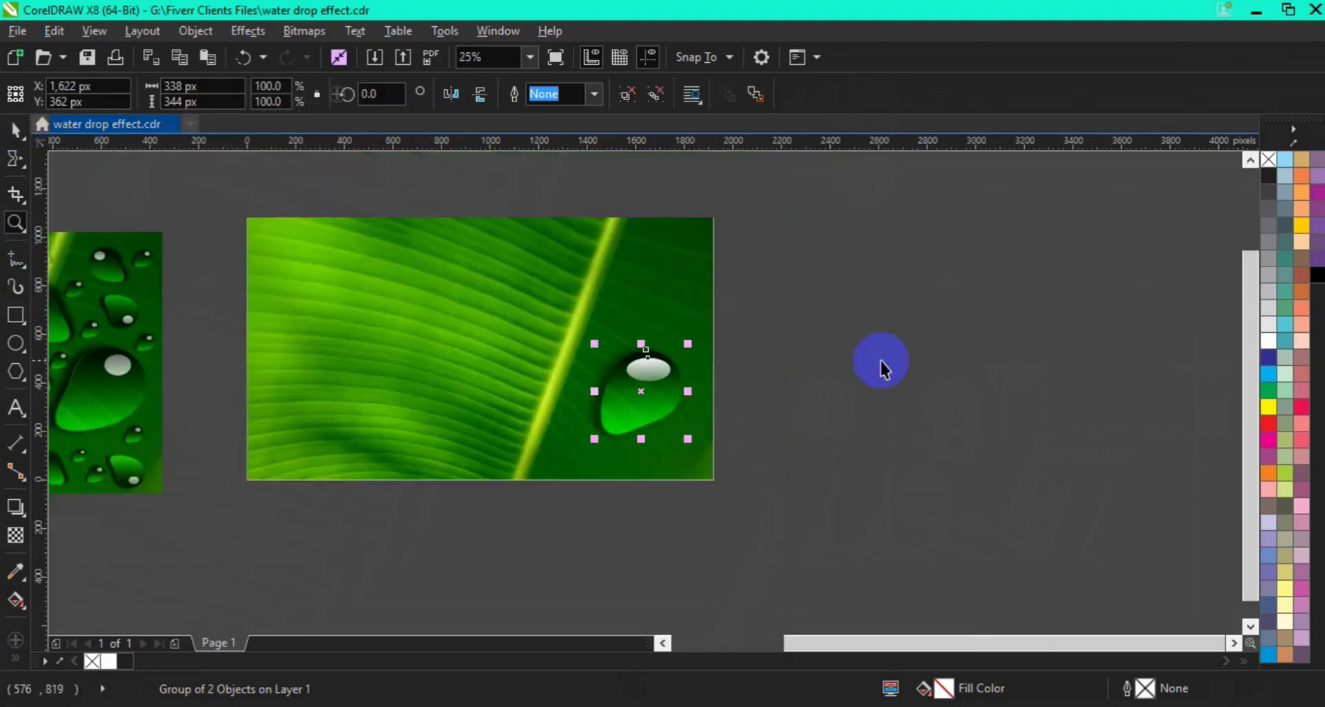
drag(956, 339, 464, 527)
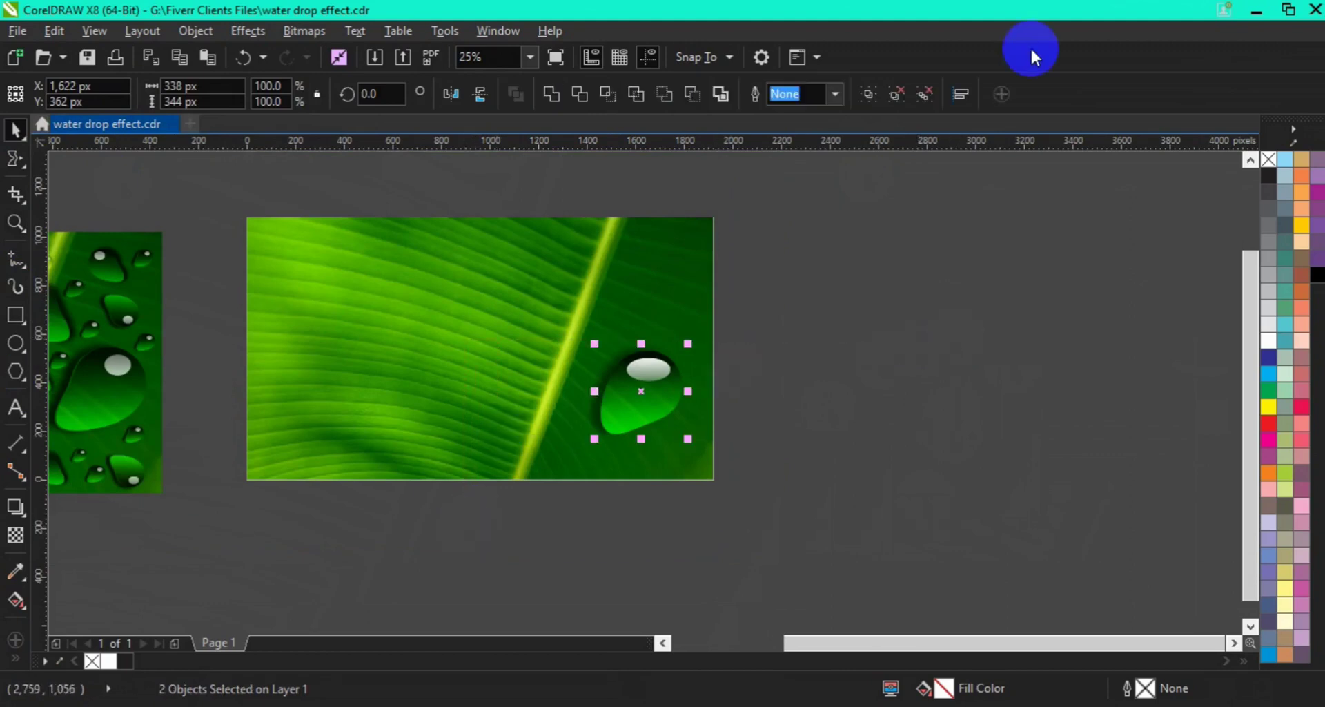
click(877, 89)
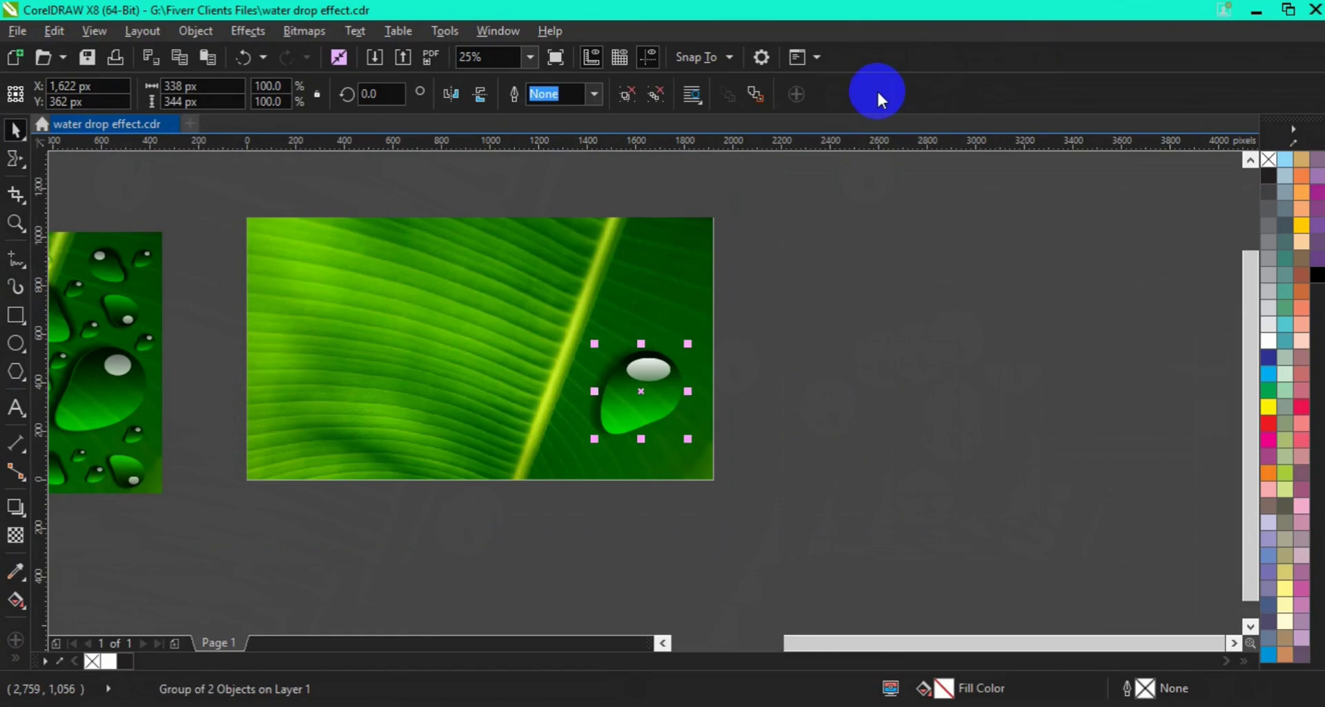
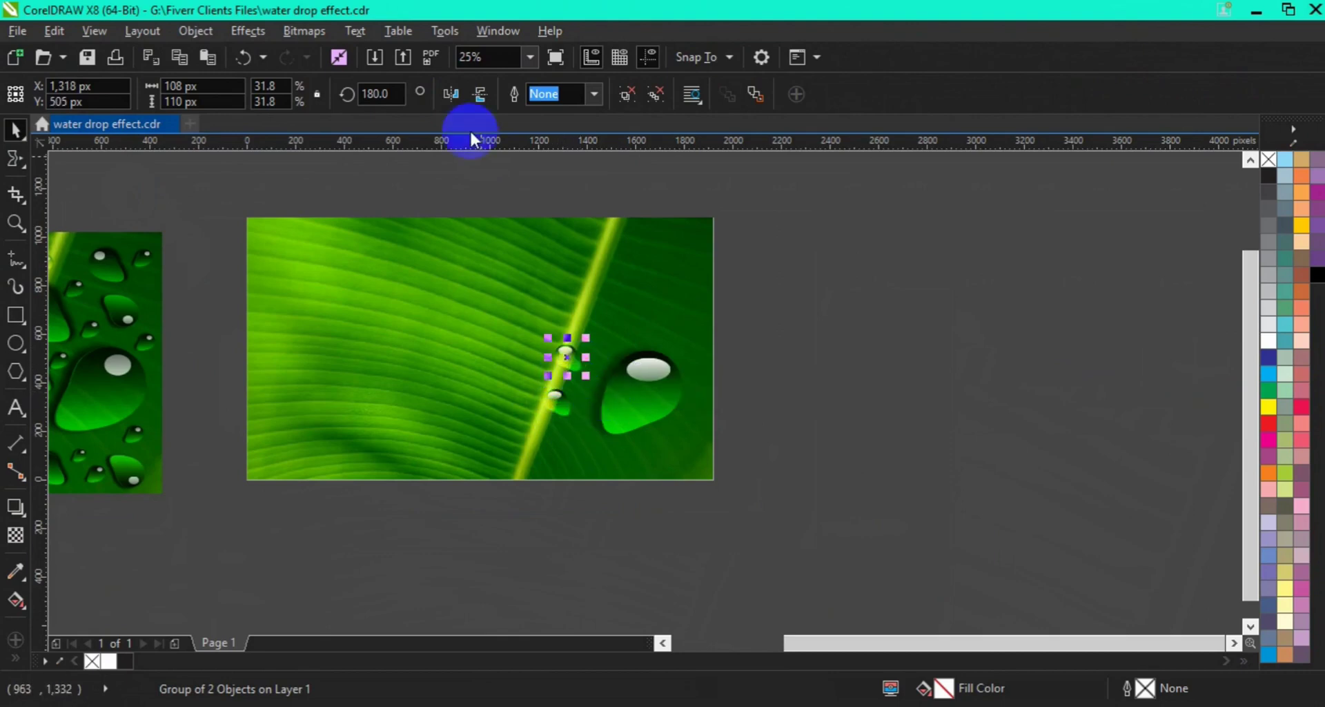
- Mirror the 108 by 110 px drop on the midrib vertically and add a smaller copy just left of the large drop
click(473, 95)
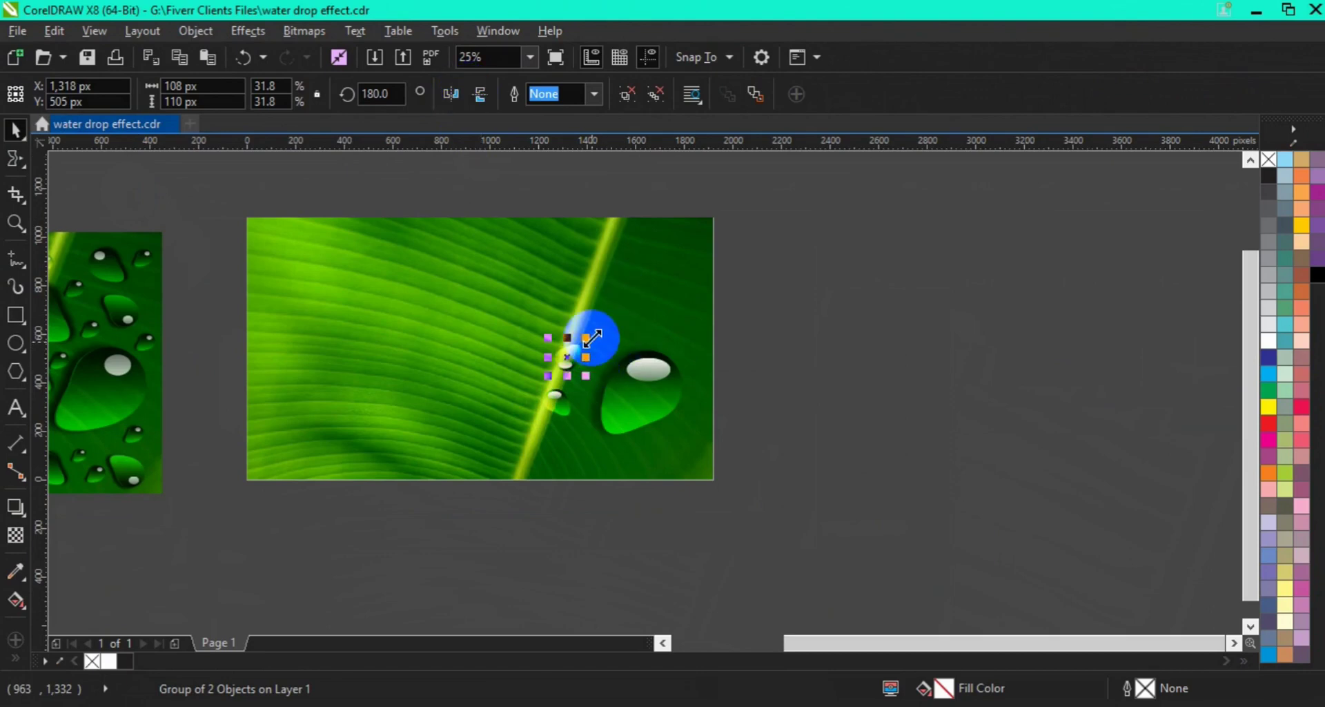
drag(590, 336, 630, 400)
- Duplicate the large drop, rotate the copy to 296.612 degrees, and place scaled-down copies above and to the lower right of the large drop
click(645, 399)
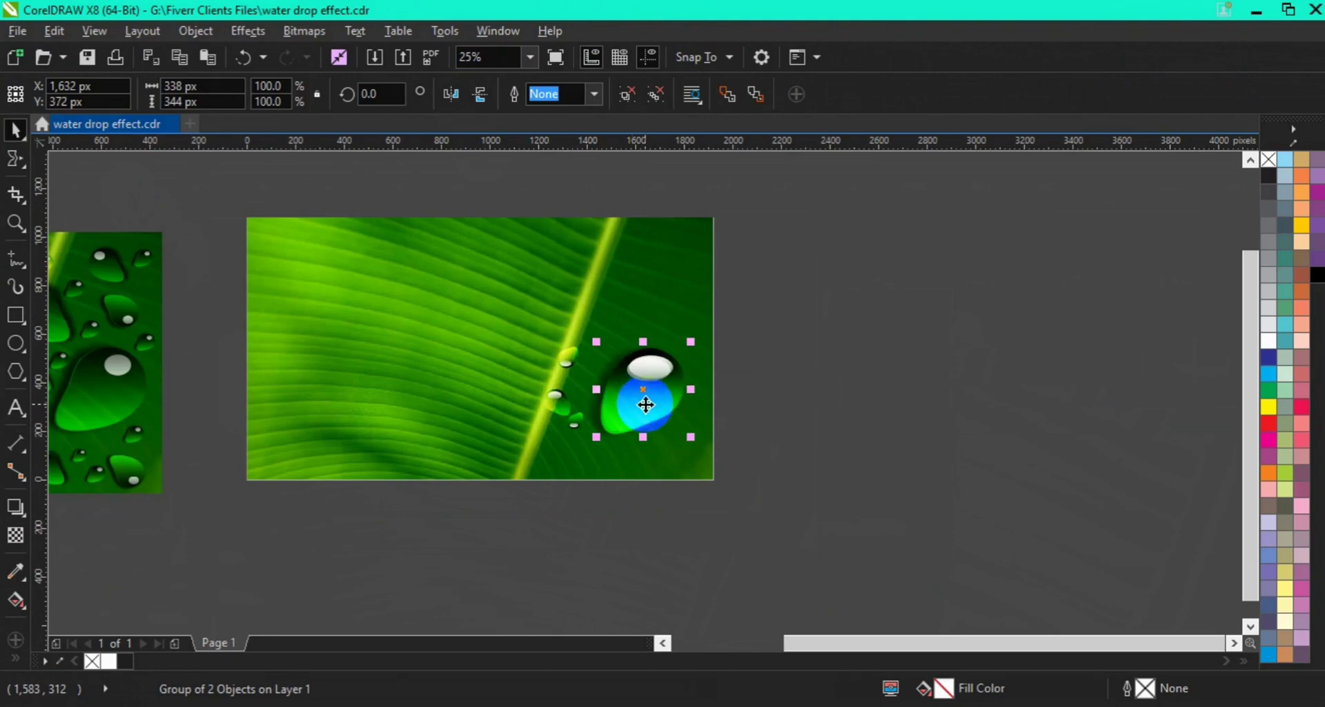
click(883, 340)
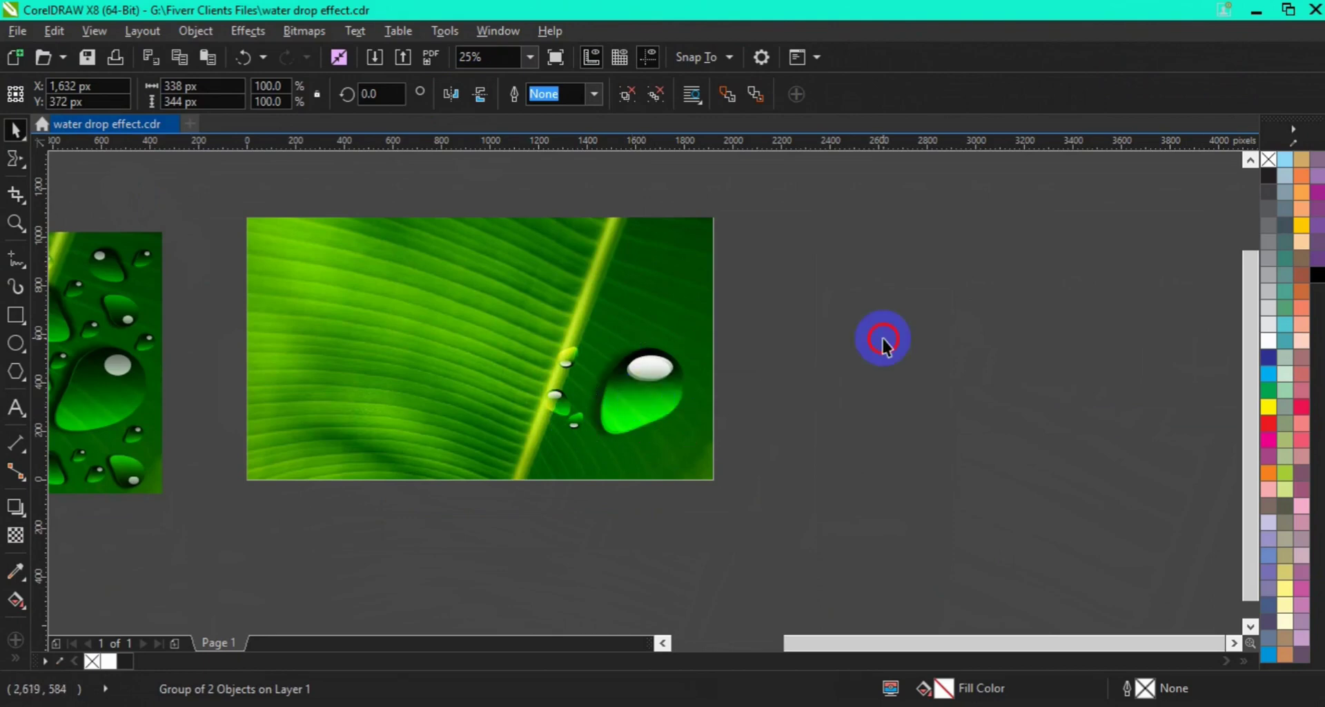
double_click(619, 395)
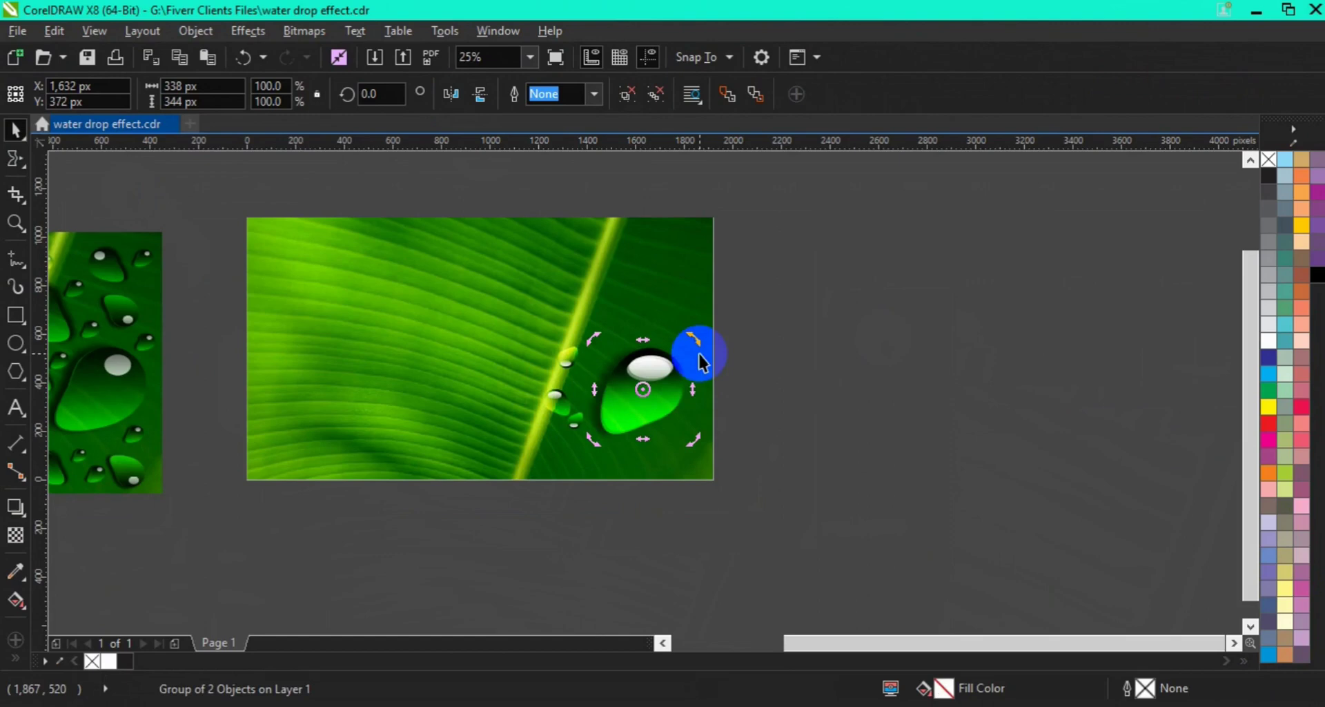
drag(693, 343, 639, 311)
click(635, 397)
drag(692, 351, 730, 337)
- Copy the small drop to the large drop's lower left at about 74 by 57 px, and place a 21 by 16 px copy beside the midrib
drag(703, 405, 590, 450)
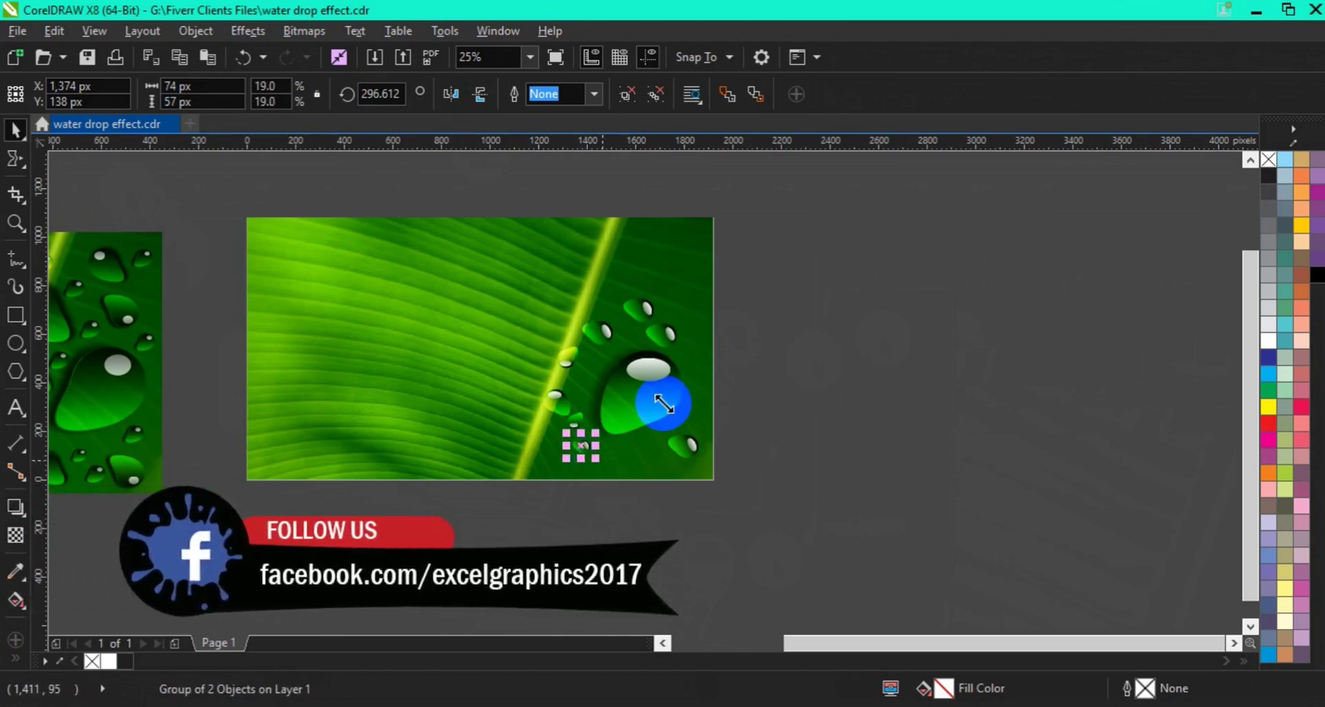
key(shift+Left)
drag(478, 445, 581, 380)
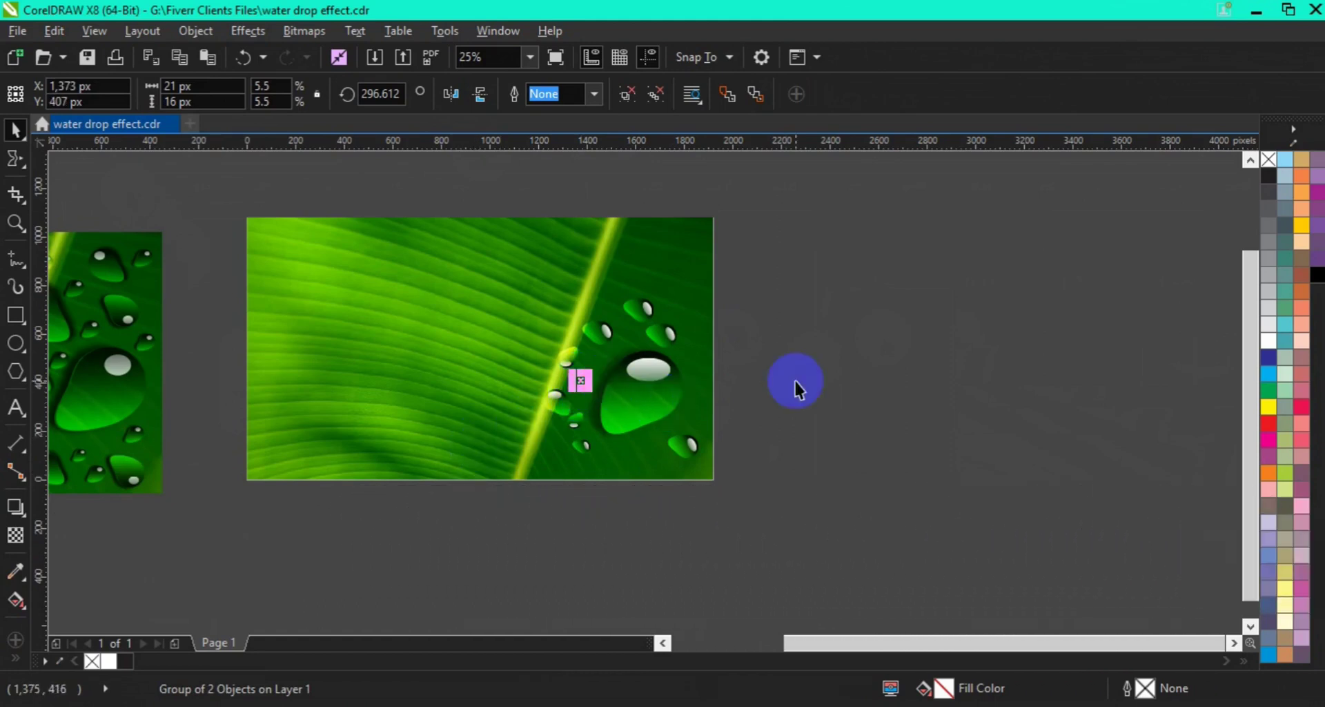
- Copy the three small drops above the large drop across to the other side of the midrib and mirror the copies vertically
drag(499, 200, 714, 365)
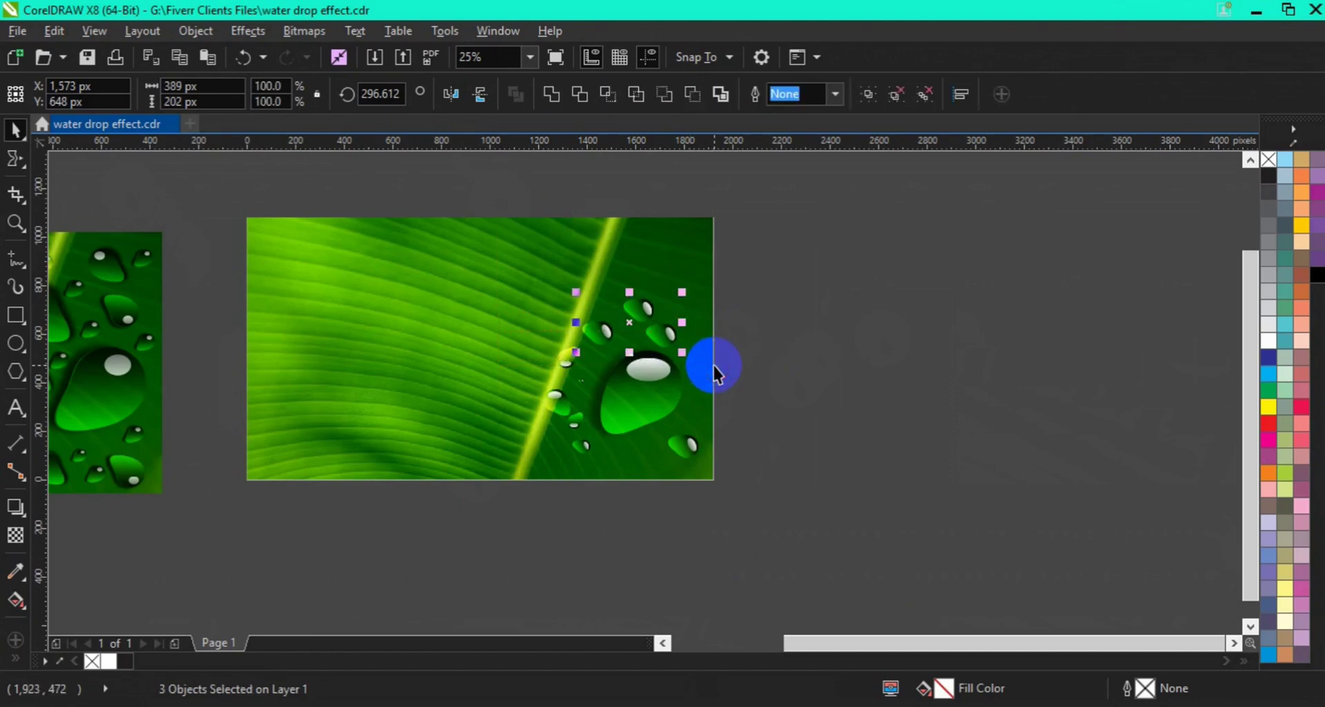
drag(644, 320, 520, 321)
click(482, 93)
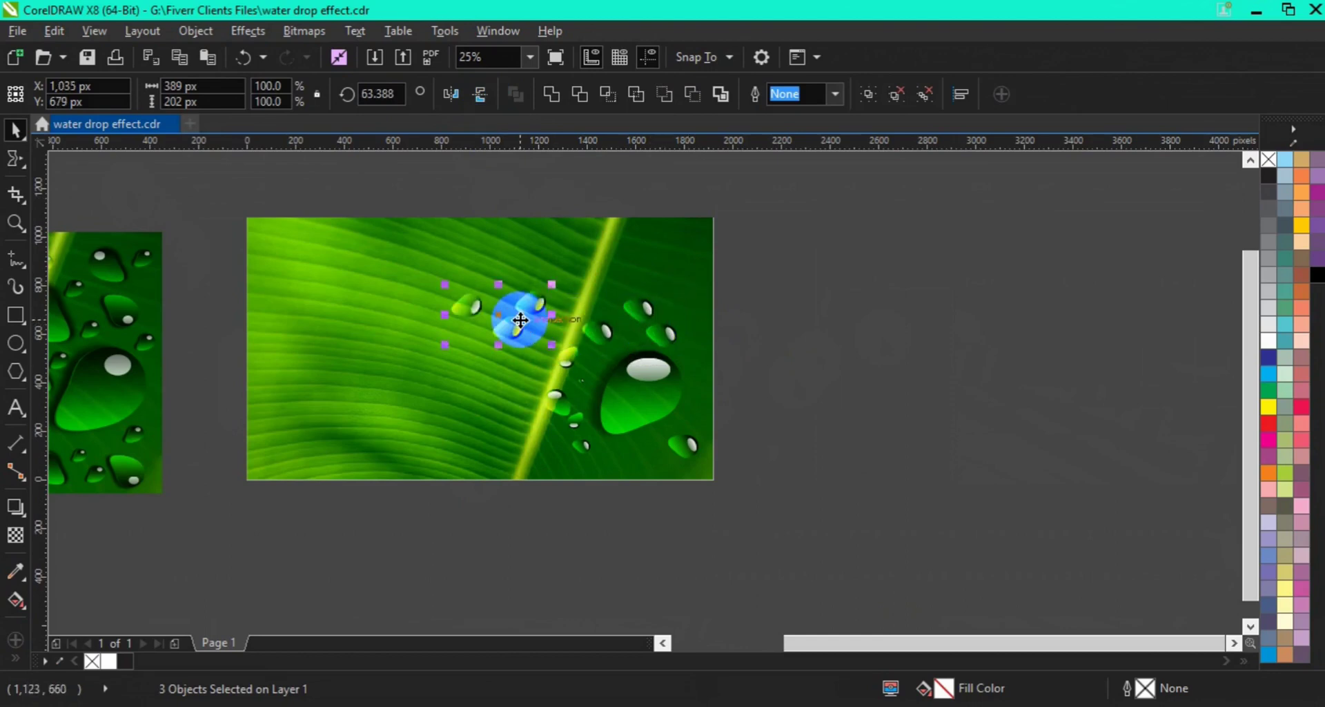
click(924, 359)
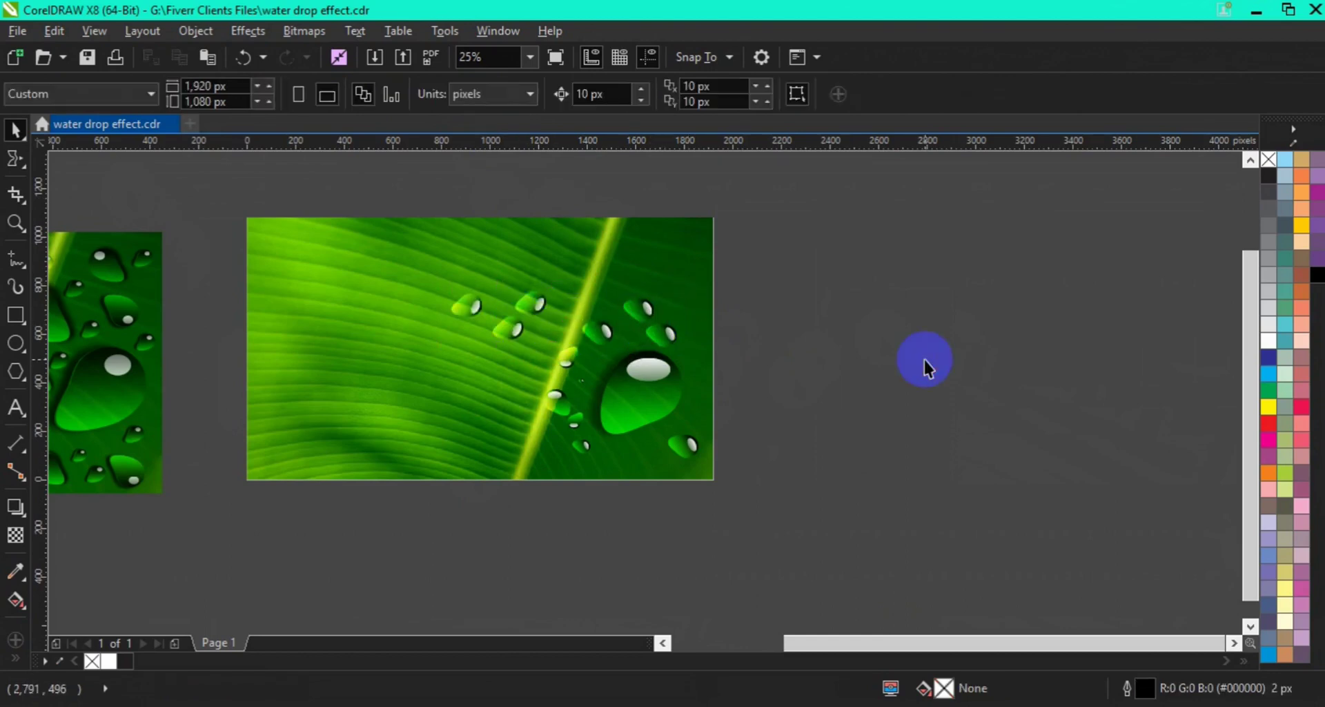